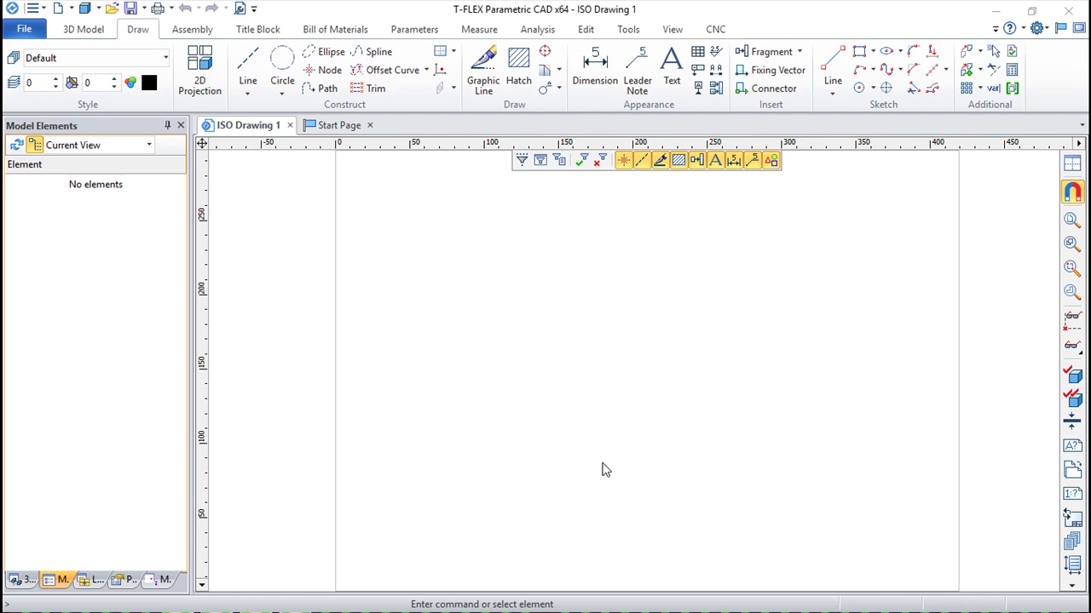
# Place two crossing construction lines with a node at their intersection
pyautogui.click(253, 58)
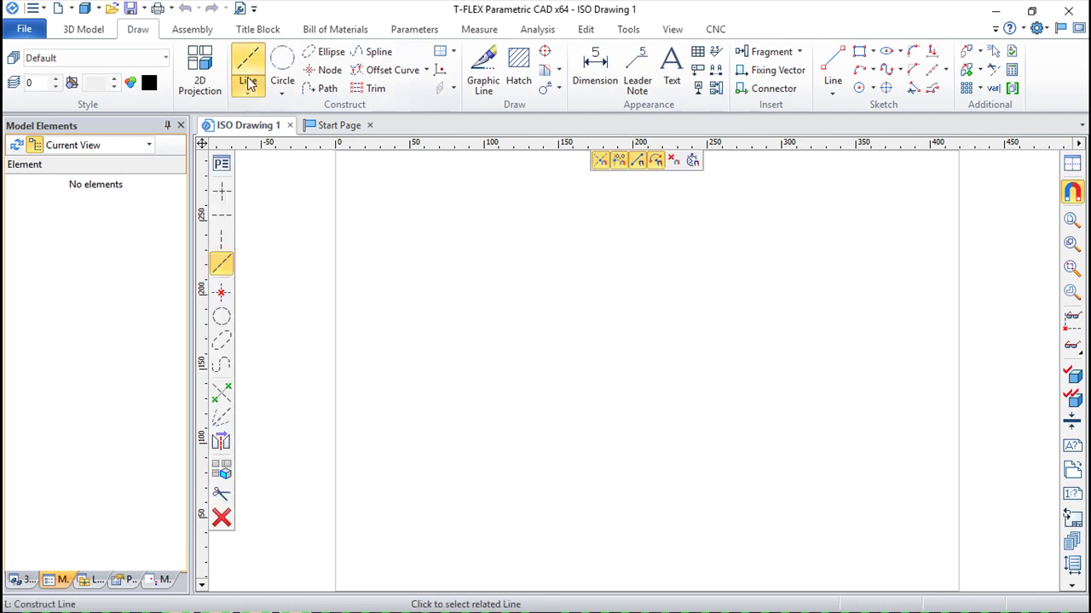
pyautogui.click(225, 193)
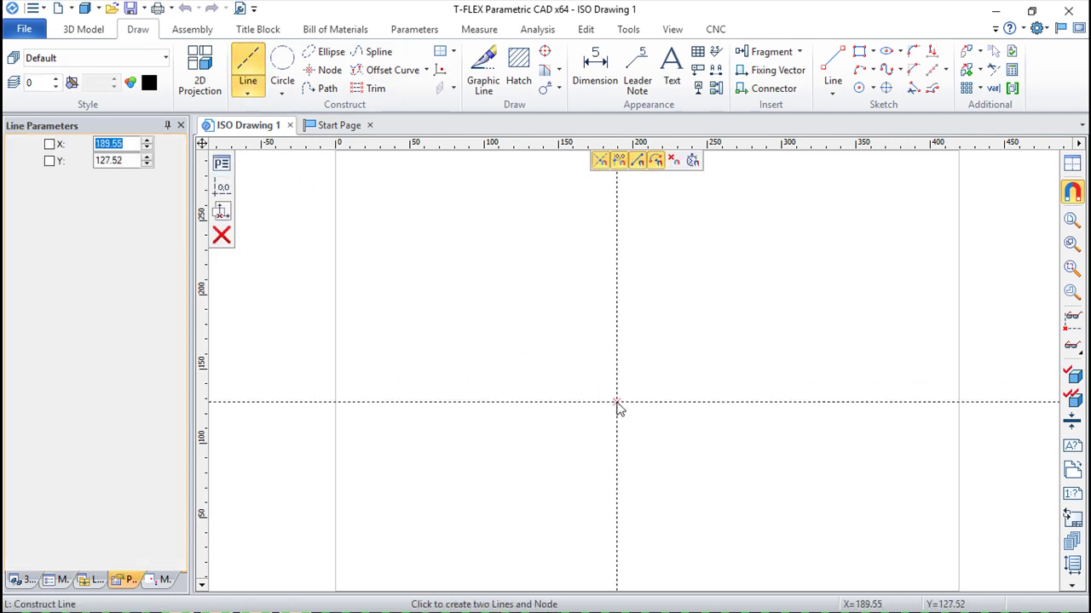
pyautogui.click(645, 374)
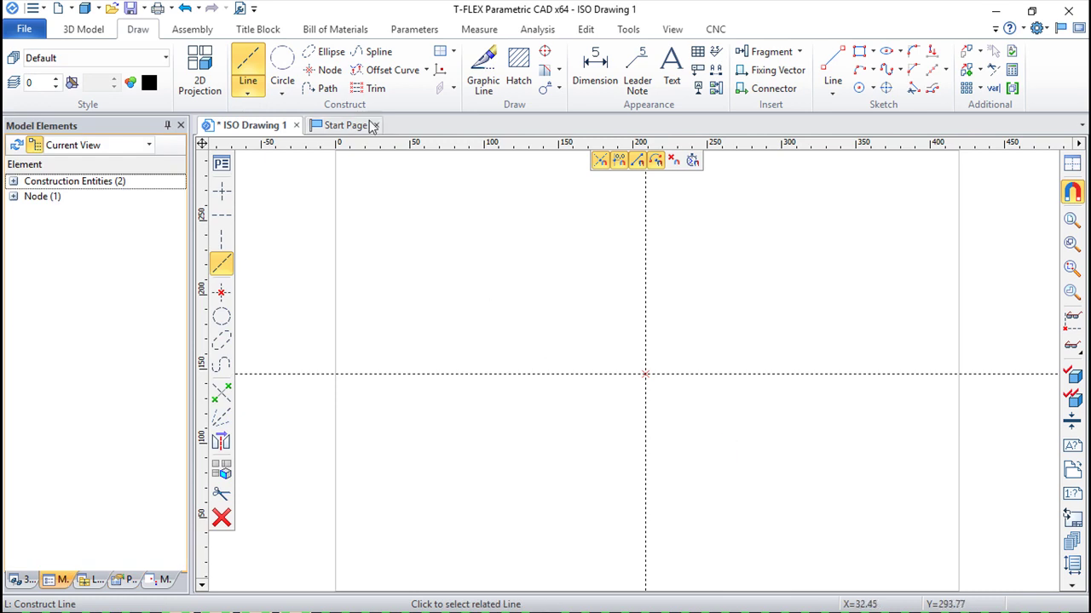
# Draw a circle on the crossing node with radius set to external variable r = 100
pyautogui.click(284, 75)
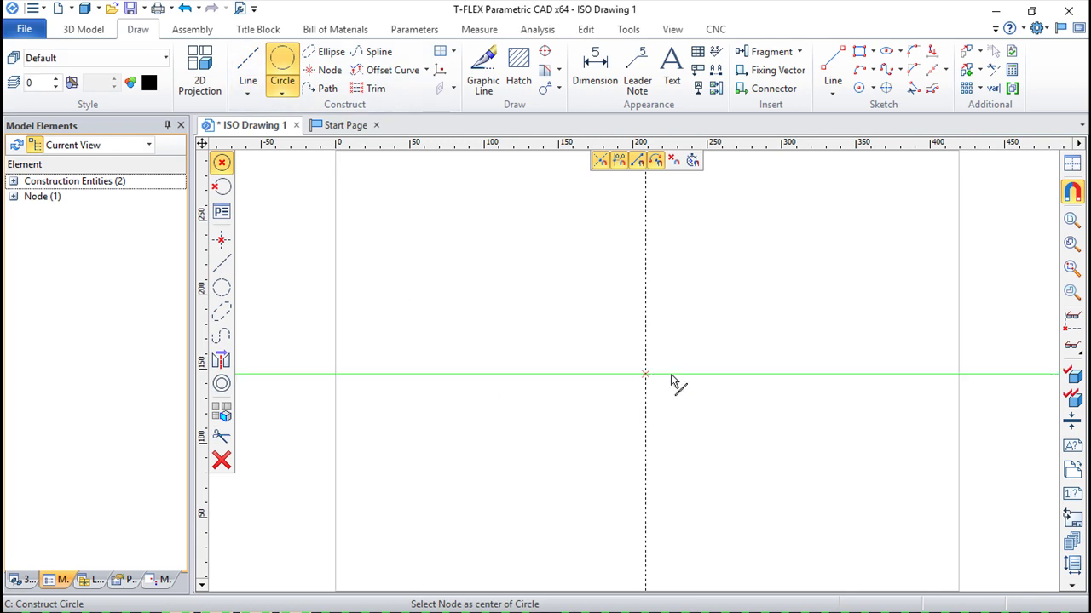
pyautogui.click(645, 375)
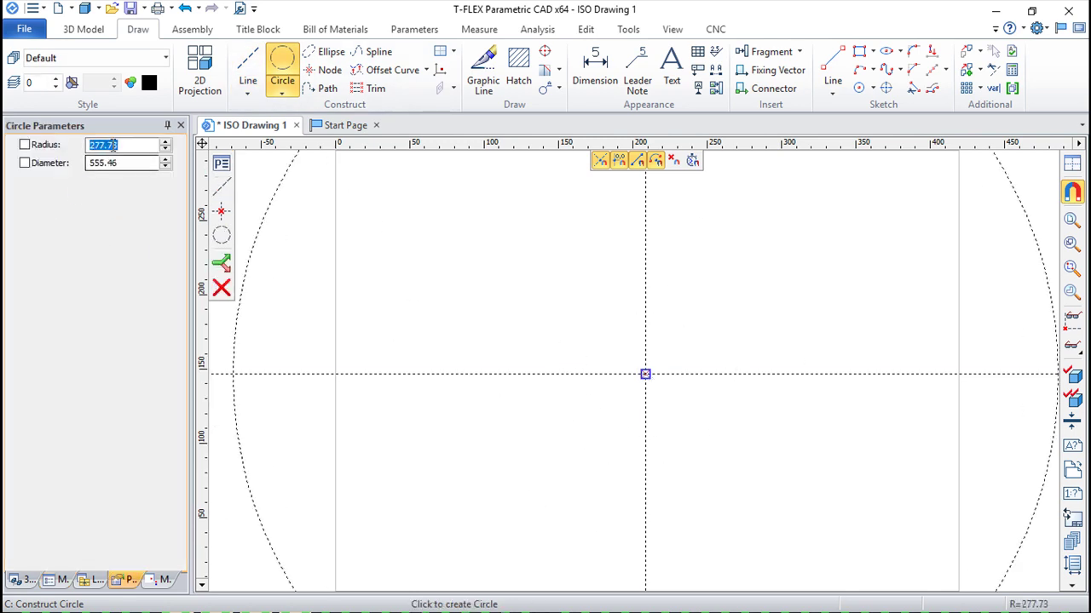
pyautogui.click(103, 145)
pyautogui.press('BackSpace')
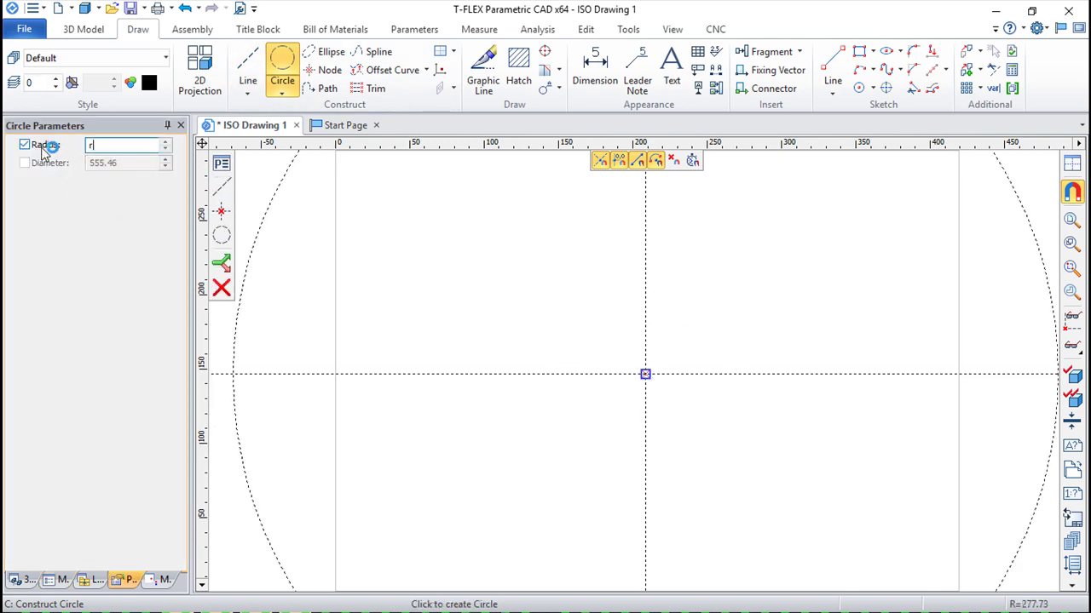
pyautogui.write('r')
pyautogui.press('Return')
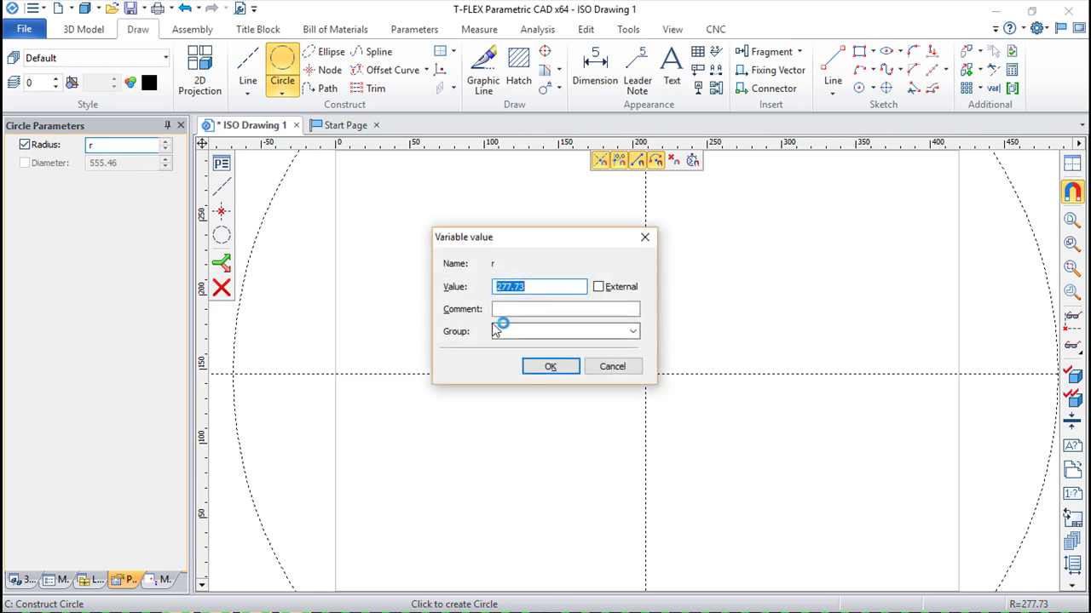
pyautogui.write('100')
pyautogui.click(599, 287)
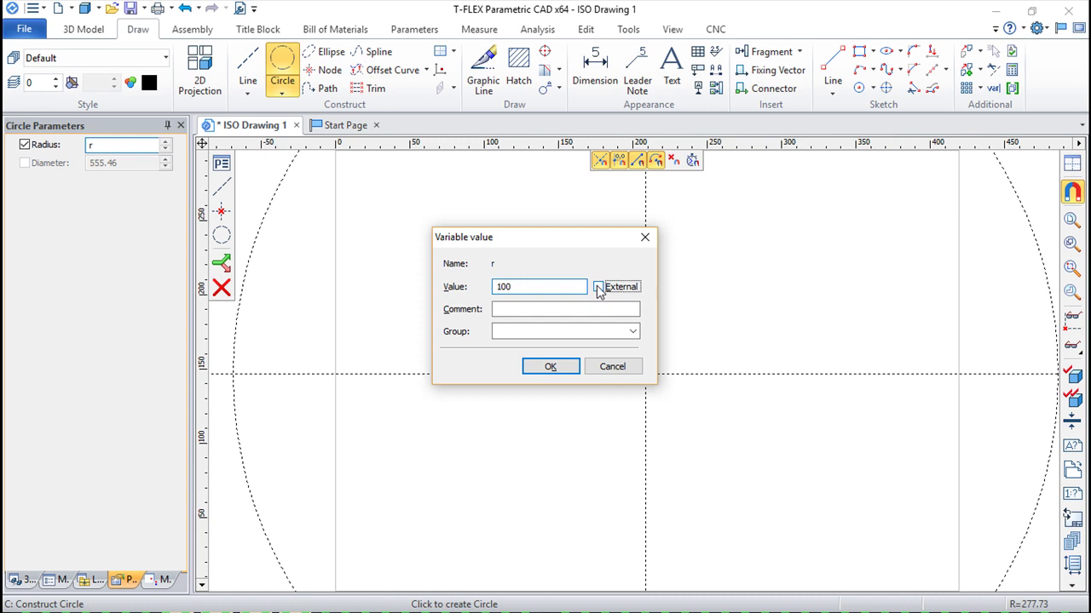
pyautogui.click(554, 369)
# Trace the circle with a solid graphic line
pyautogui.click(483, 70)
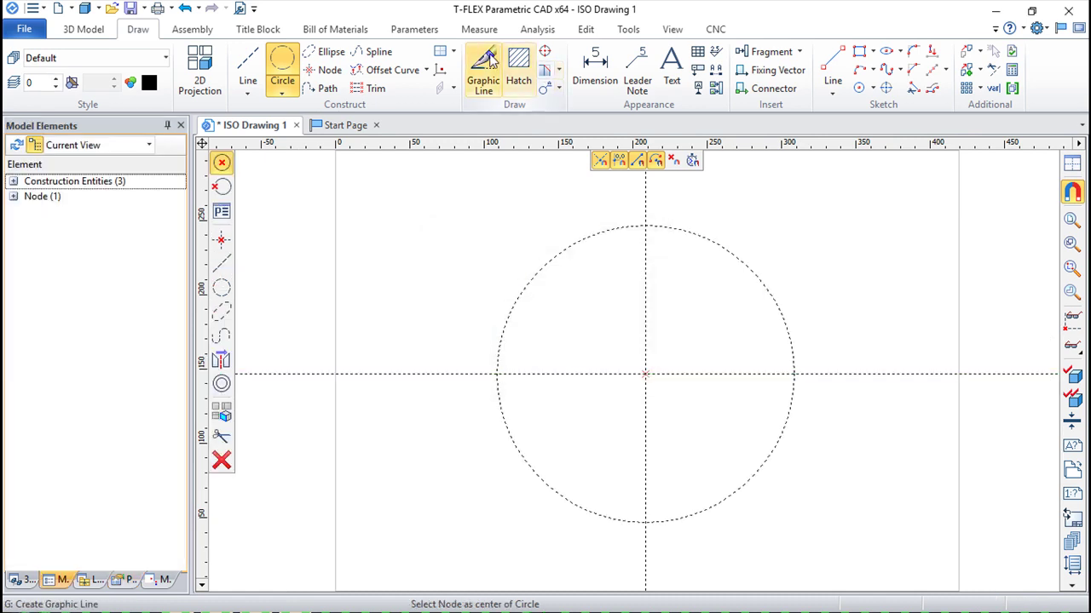
pyautogui.click(729, 254)
pyautogui.press('Escape')
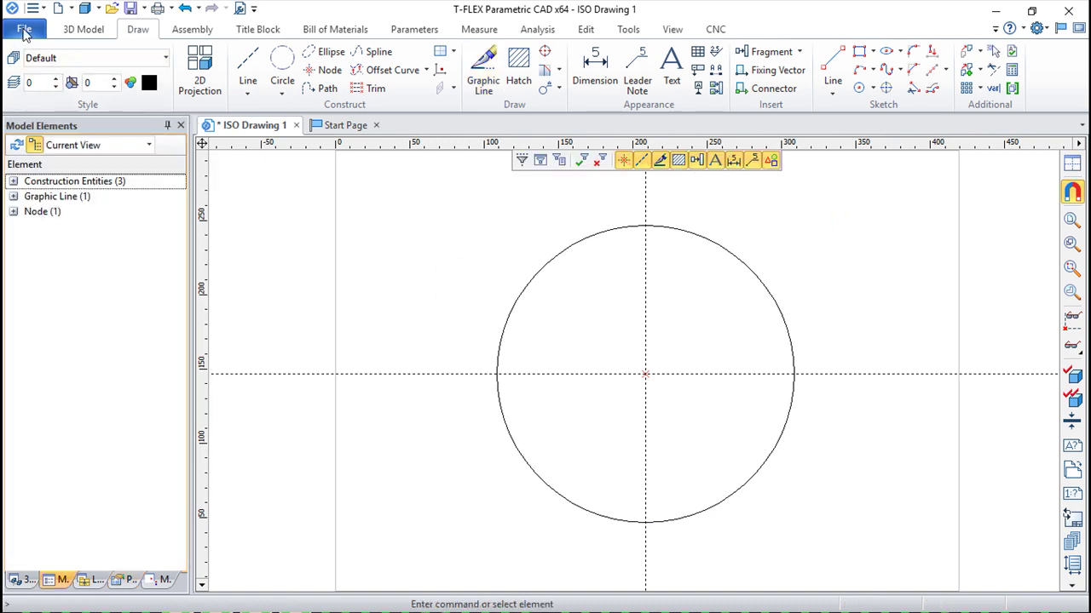
# Save the drawing as frag.grb on the Desktop, then switch to the Start Page
pyautogui.click(25, 31)
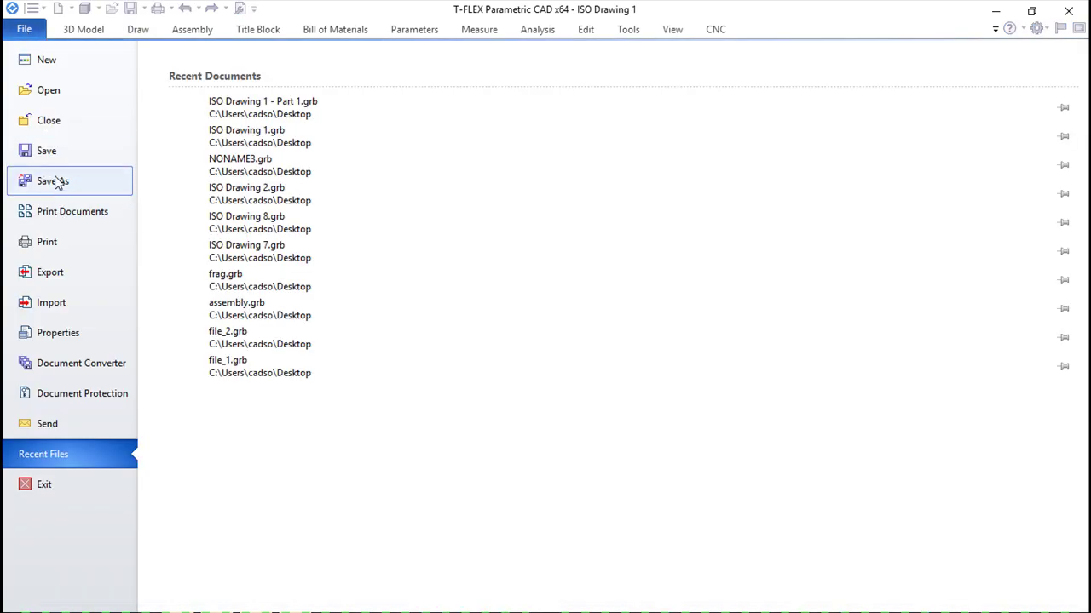
pyautogui.click(53, 181)
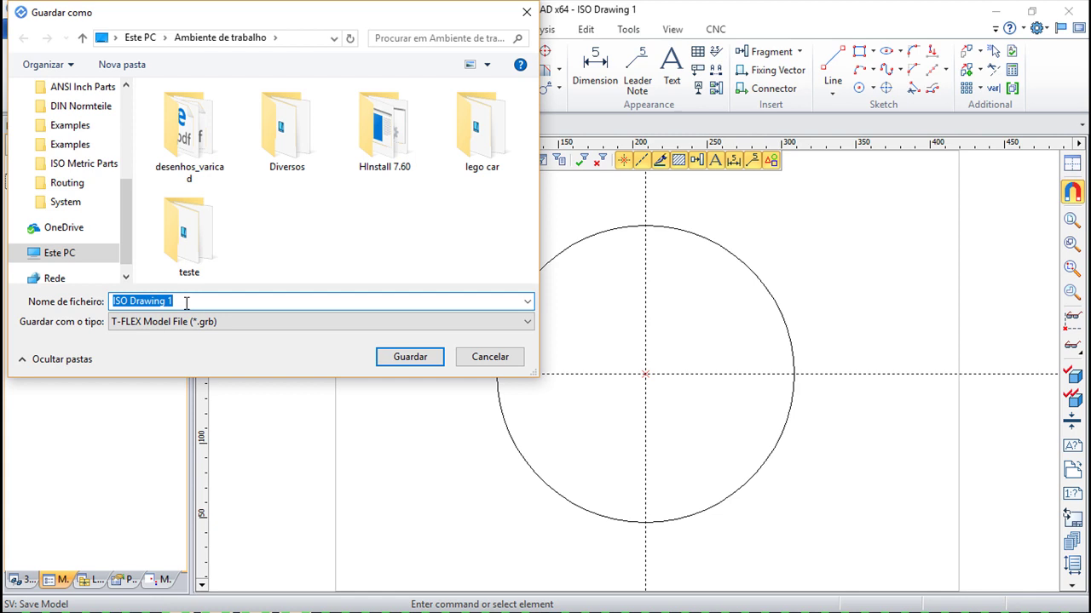
pyautogui.write('frag')
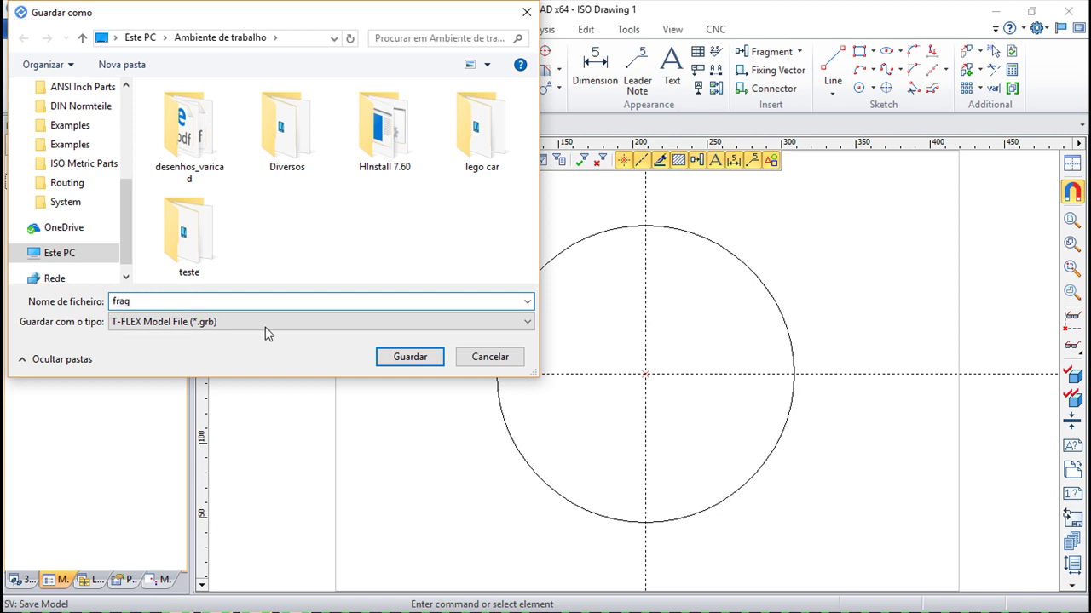
pyautogui.click(415, 358)
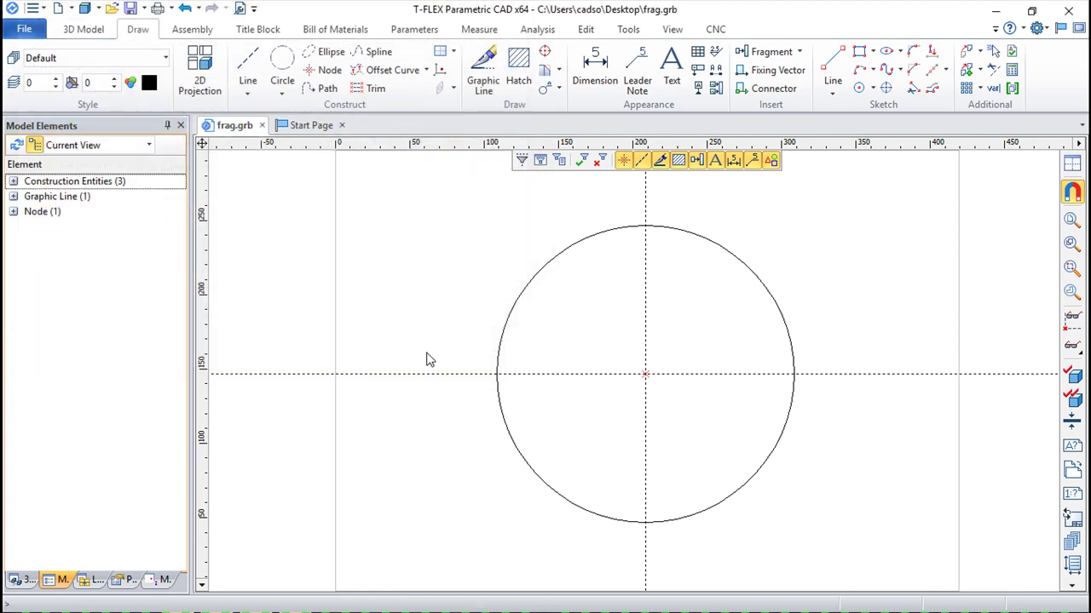
pyautogui.click(312, 127)
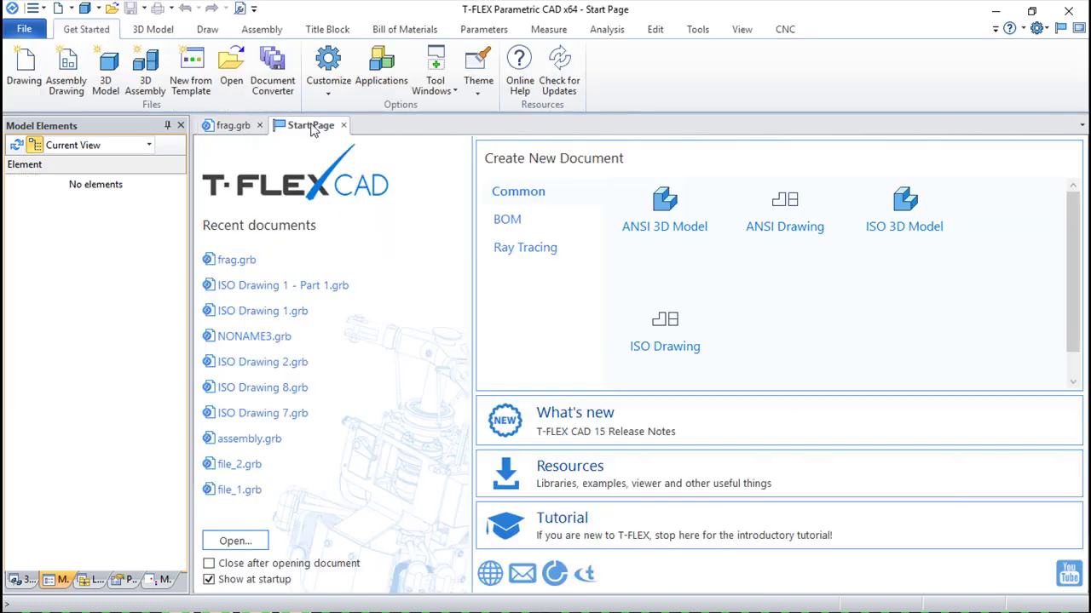
# Create ISO Drawing 2 with two crossing construction lines and a node, then return to frag.grb
pyautogui.click(660, 347)
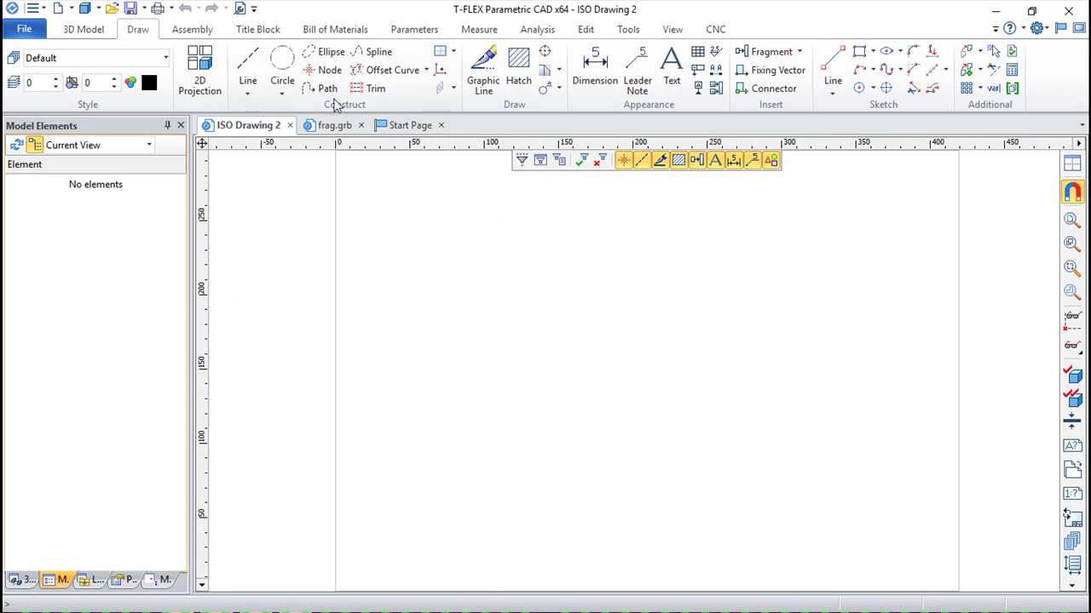
pyautogui.click(248, 66)
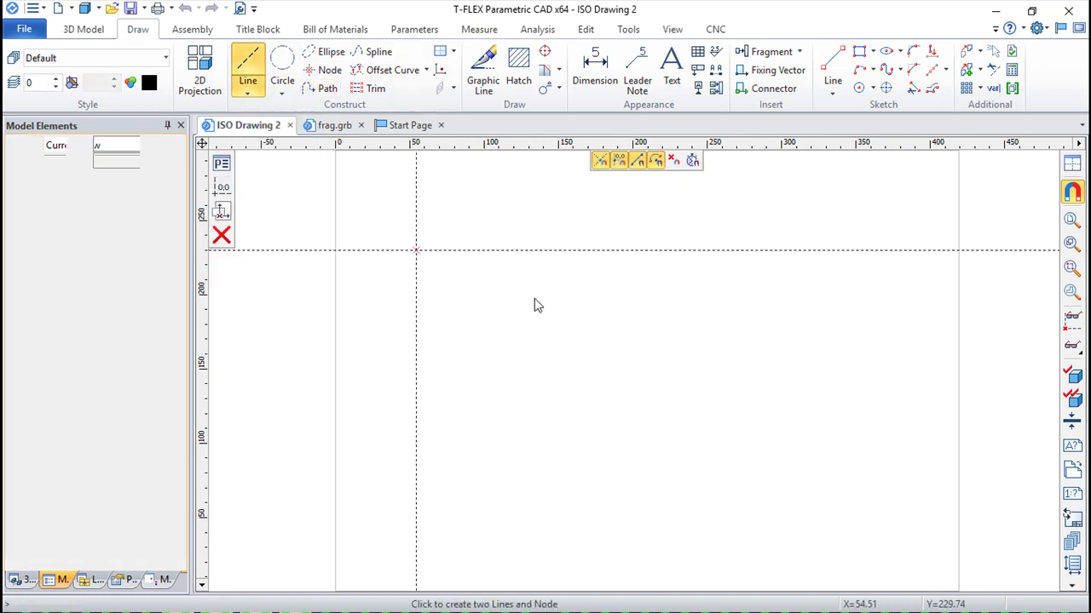
pyautogui.click(727, 346)
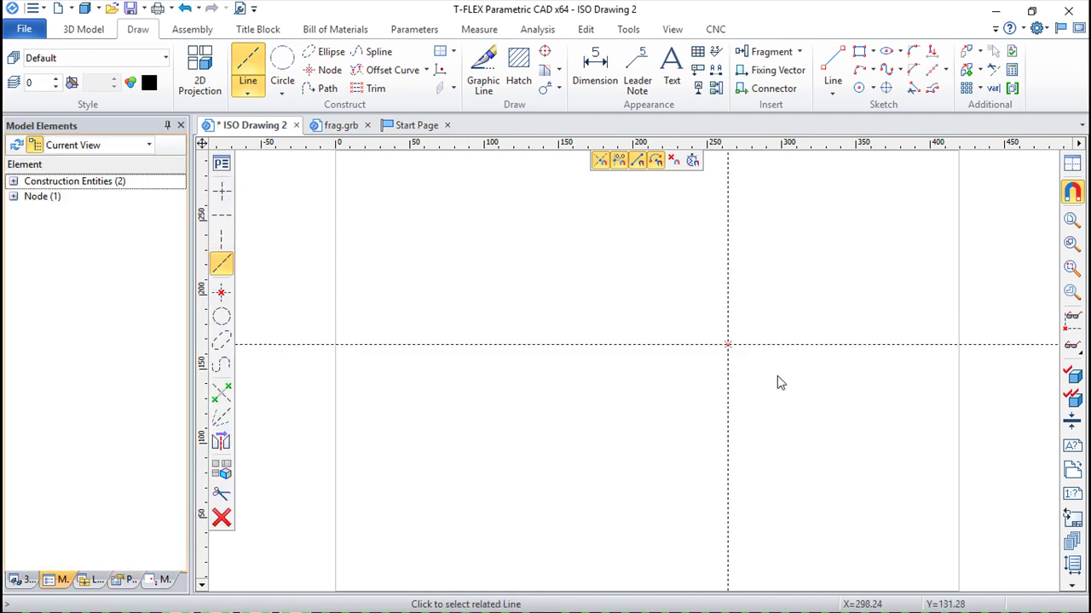
pyautogui.click(340, 126)
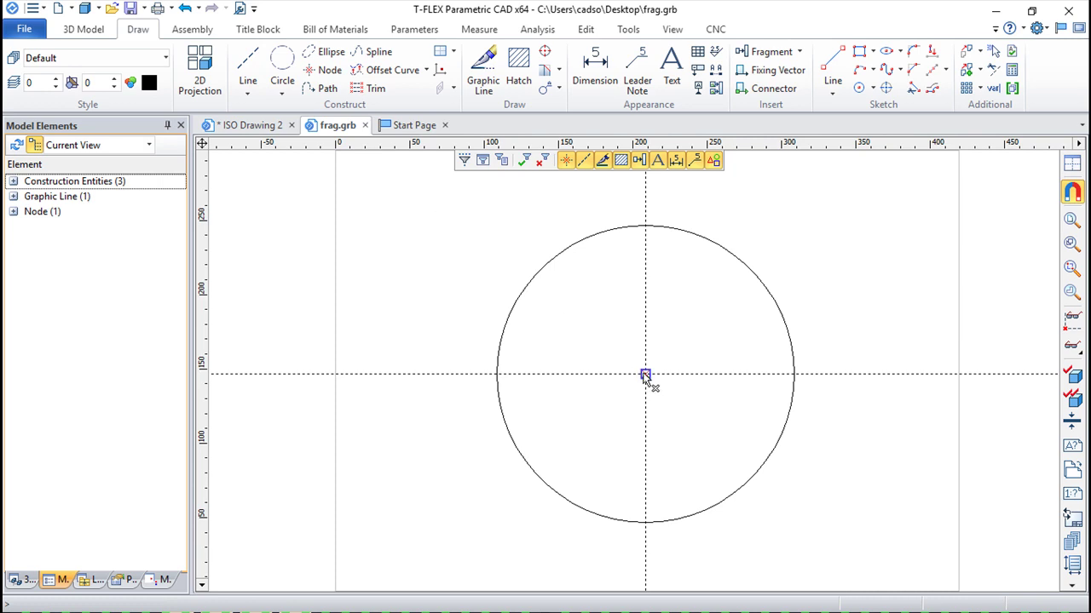
# Add Fixing Vector 1 from circle centre to right edge, save frag.grb, return to ISO Drawing 2
pyautogui.click(774, 73)
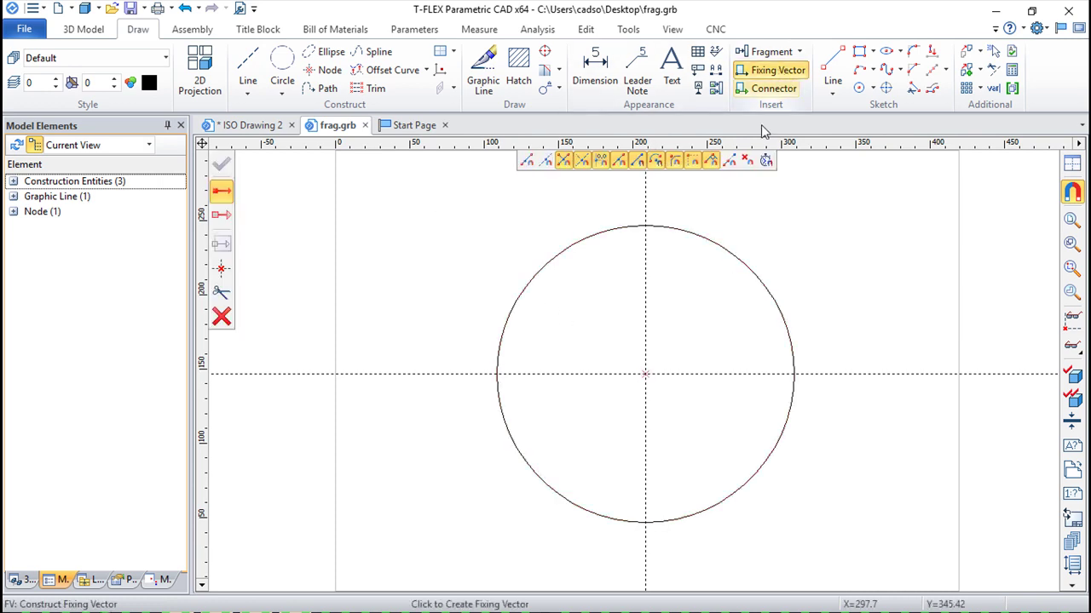
pyautogui.click(645, 374)
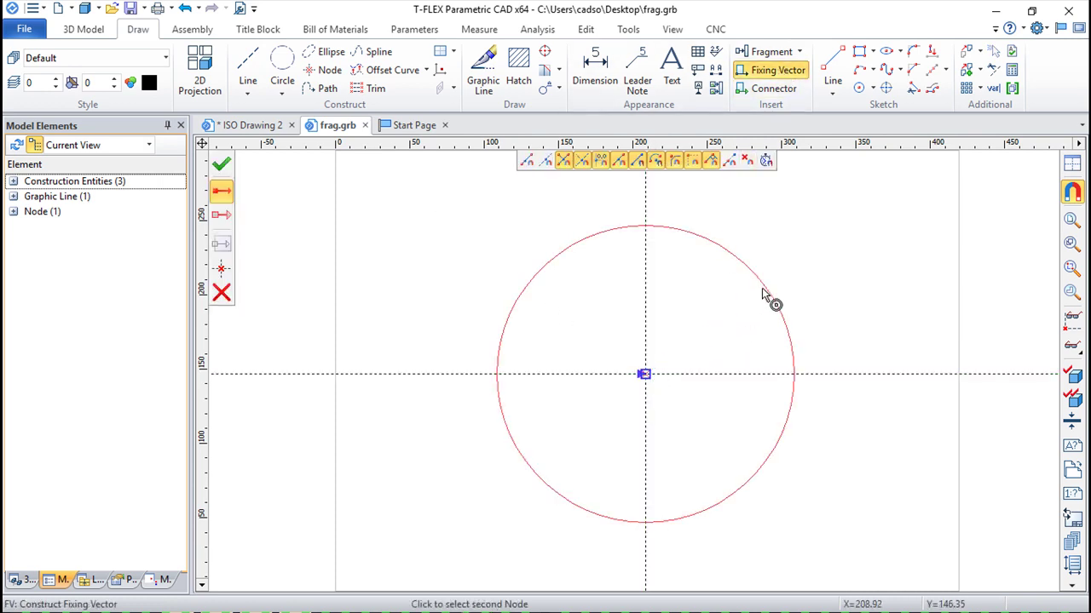
pyautogui.click(793, 375)
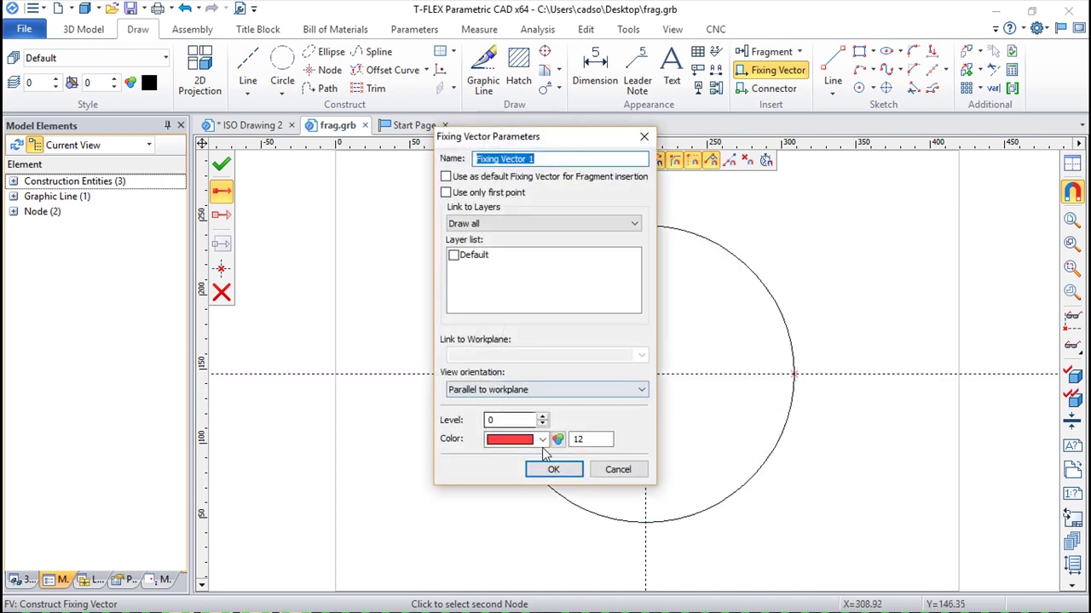
pyautogui.click(553, 469)
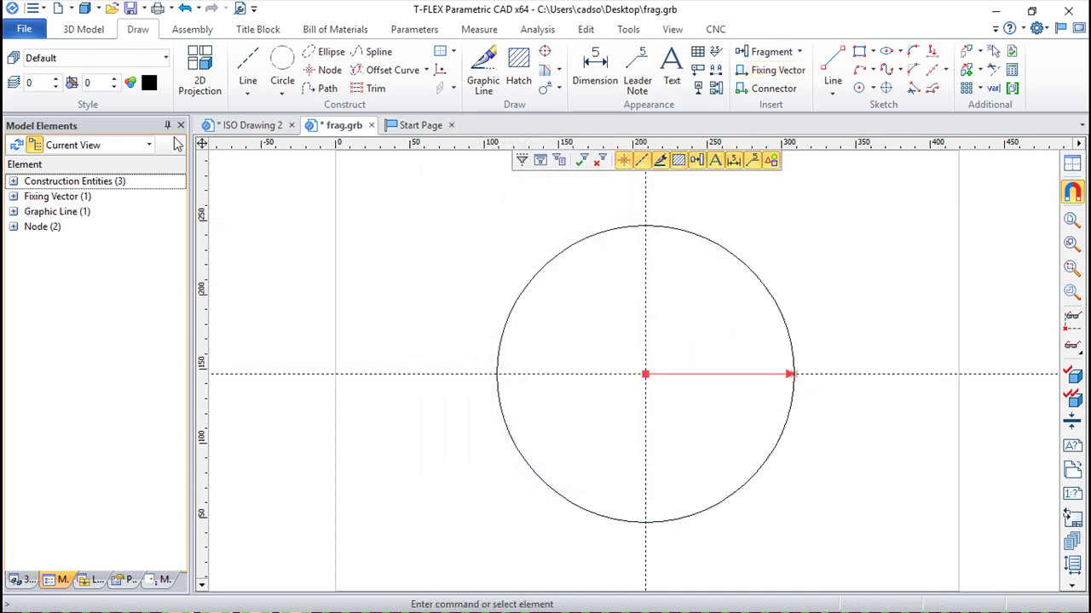
pyautogui.click(130, 8)
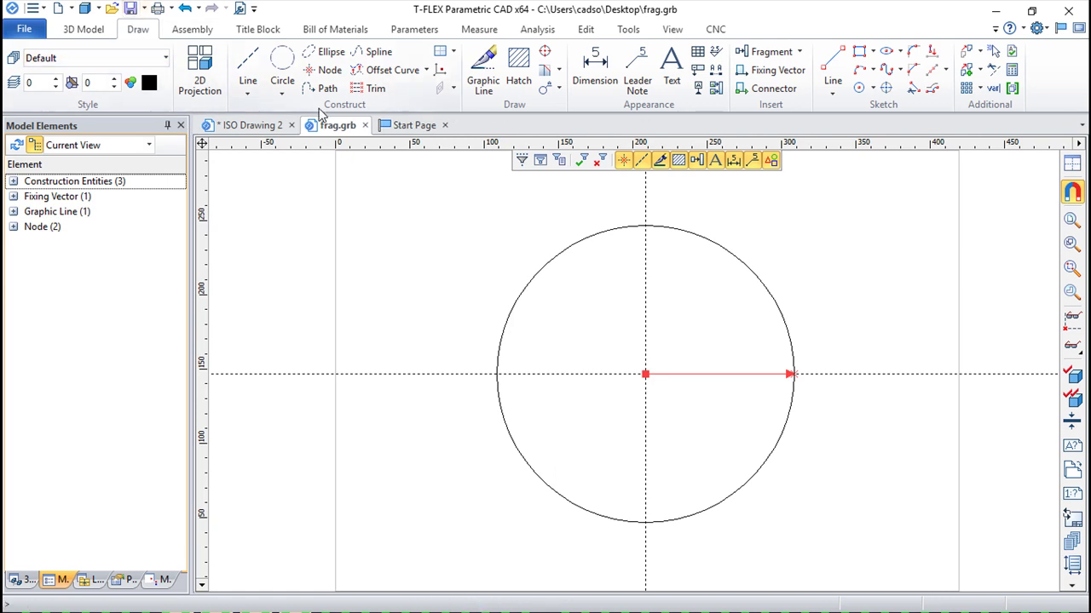
pyautogui.click(266, 125)
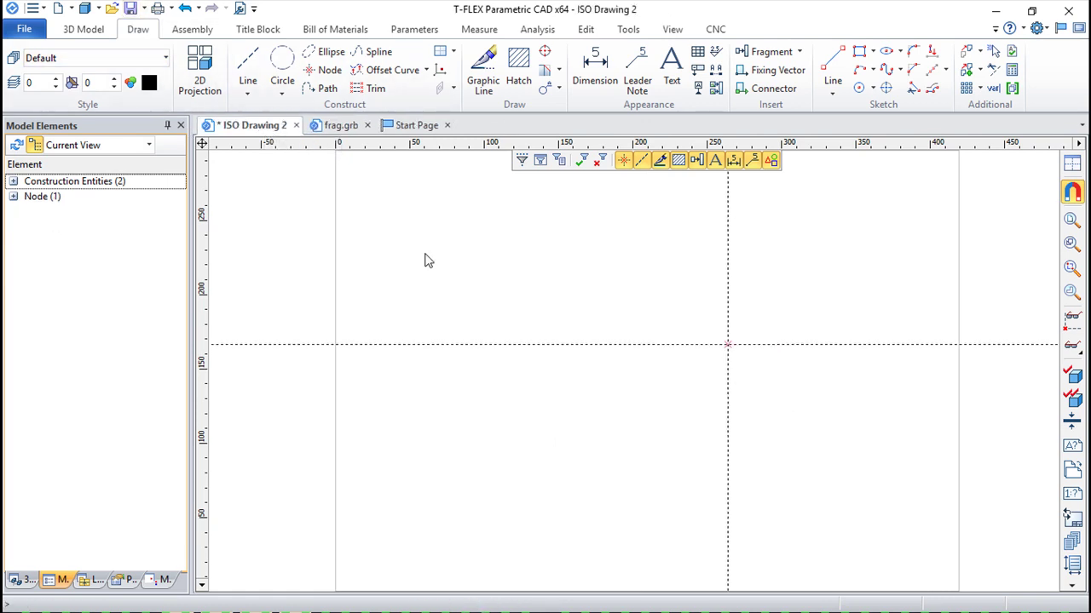
# Insert frag.grb as a fragment centred on the axis crossing, pointing up-right
pyautogui.click(763, 53)
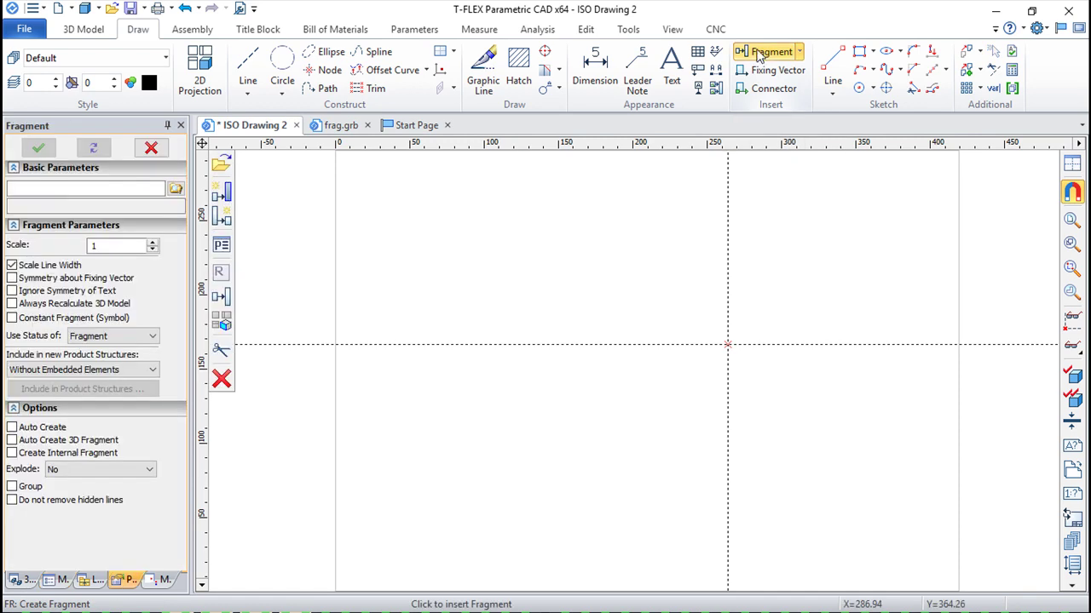
pyautogui.click(221, 165)
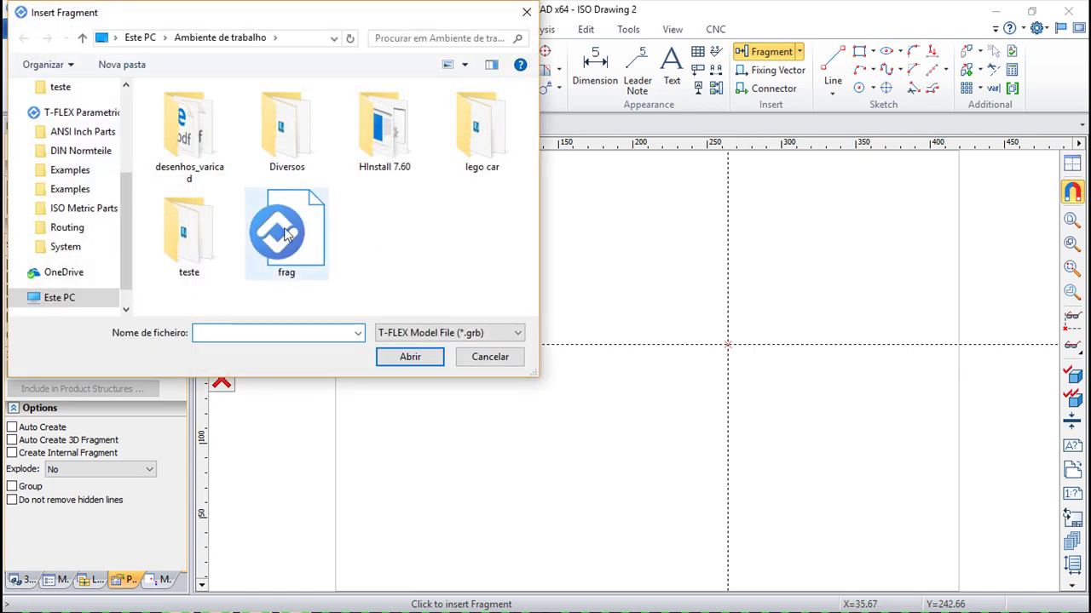
pyautogui.click(286, 235)
pyautogui.click(439, 362)
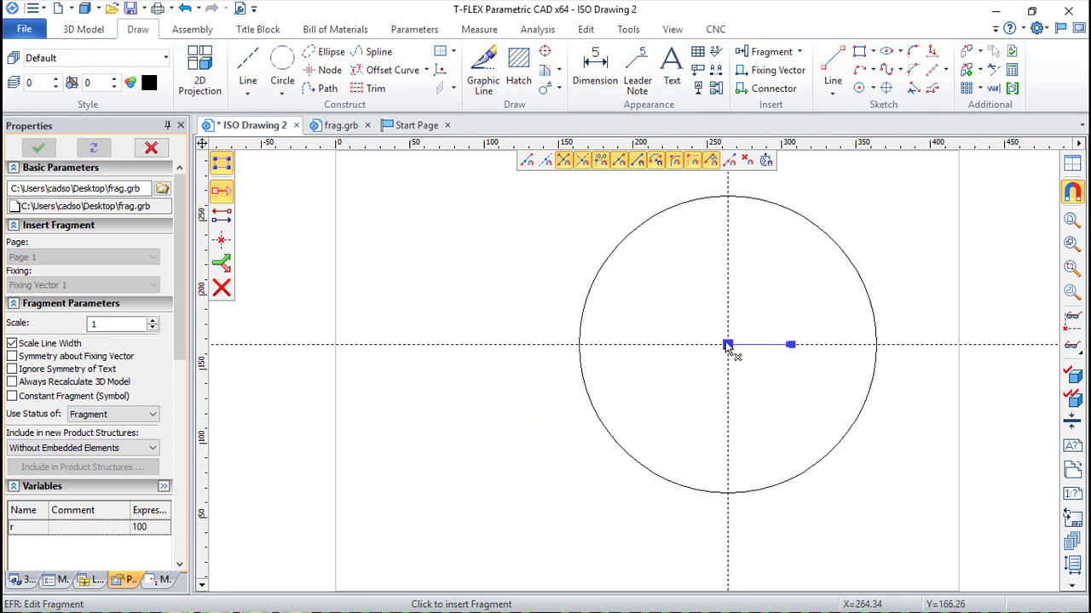
pyautogui.click(731, 356)
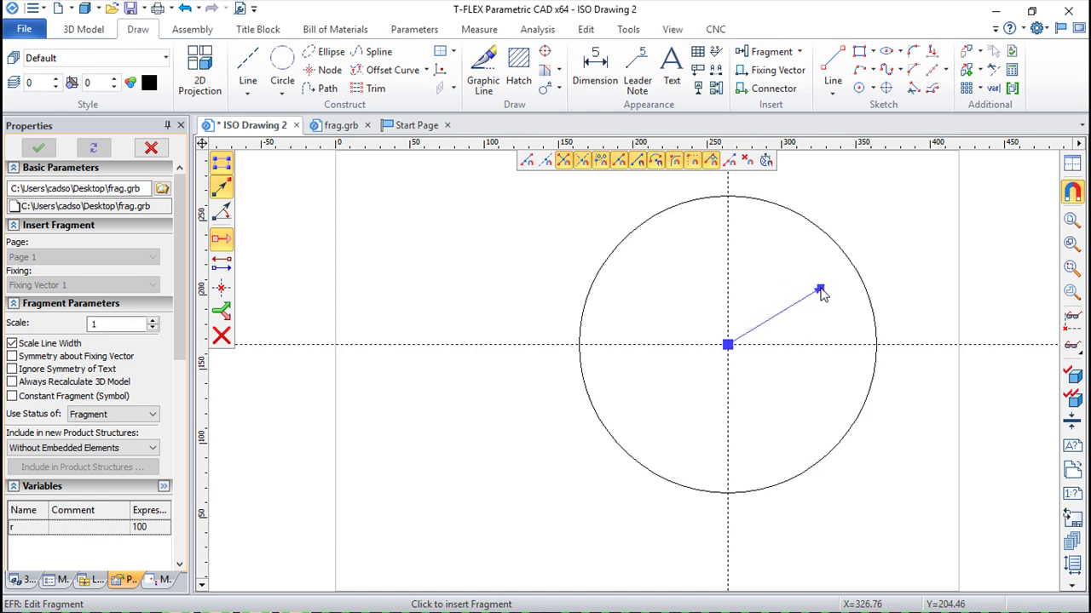
pyautogui.click(819, 286)
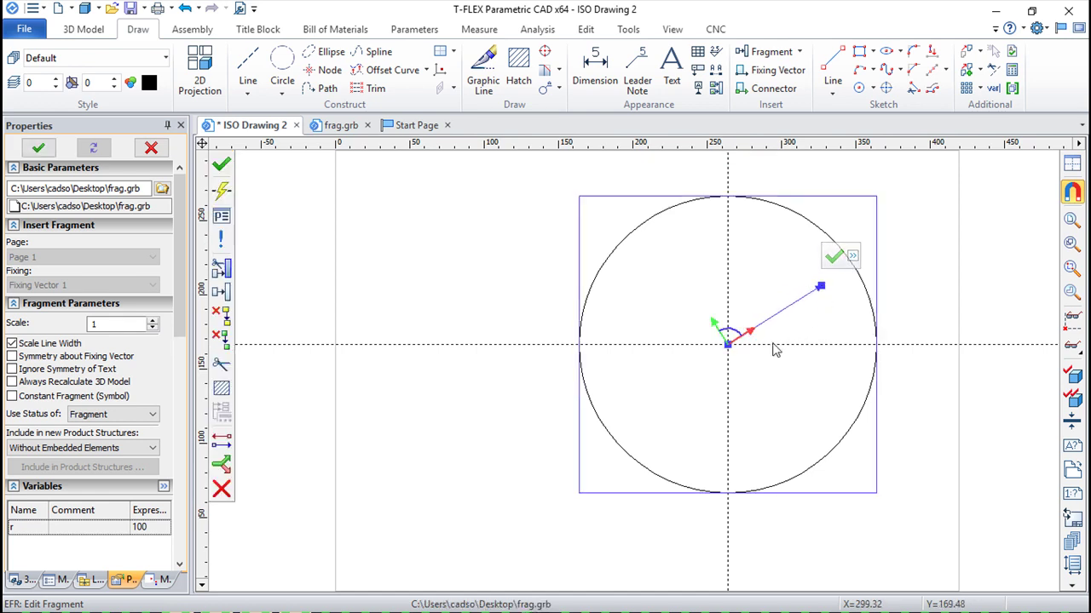
pyautogui.click(834, 257)
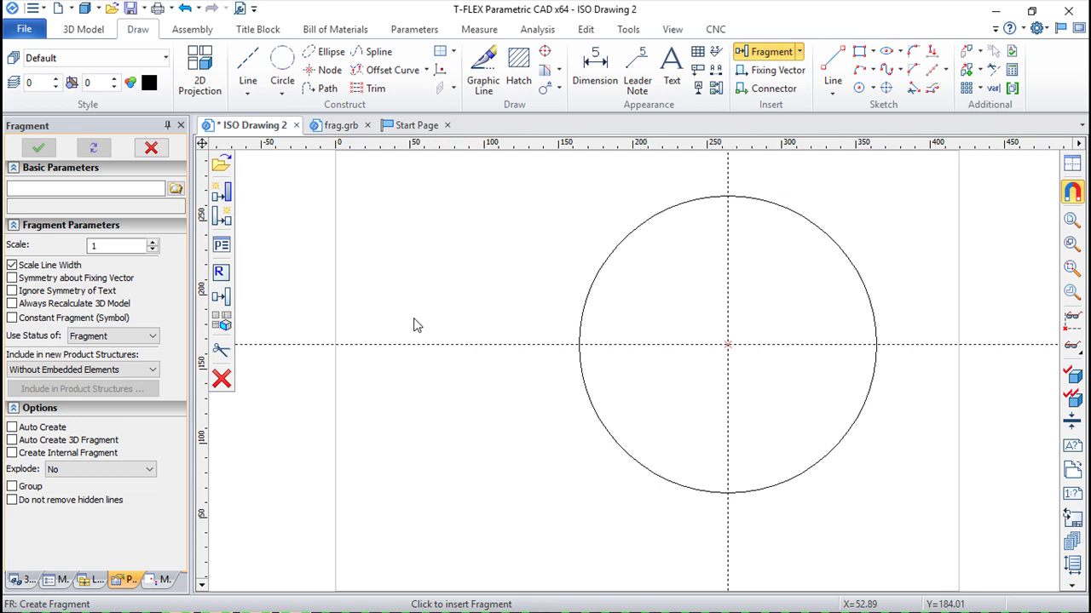
# Open the circle fragment's parameters, showing r = 100, and close them unchanged
pyautogui.press('Escape')
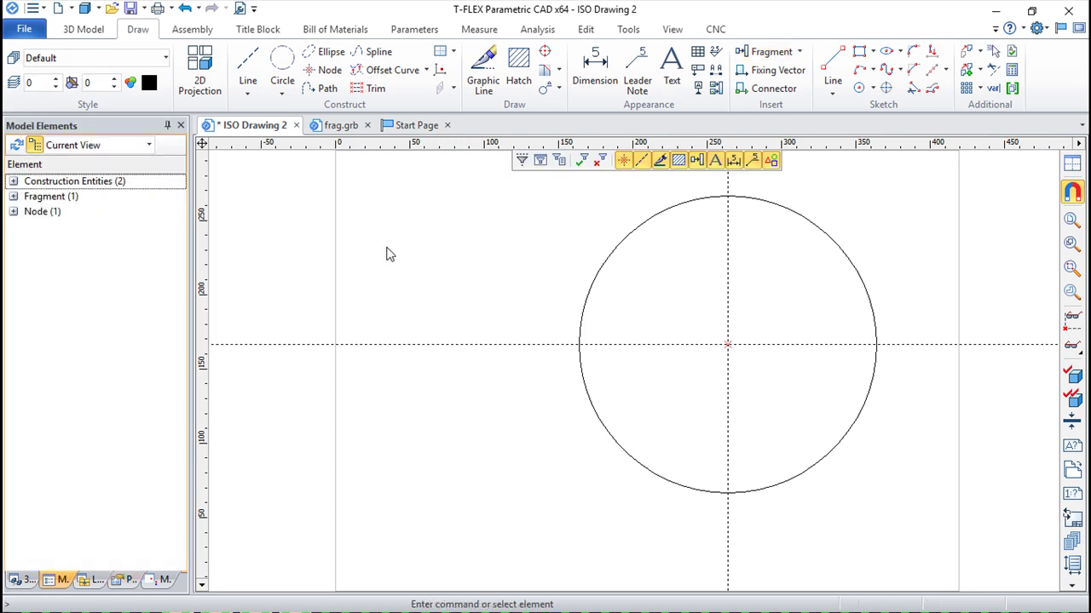
pyautogui.doubleClick(817, 228)
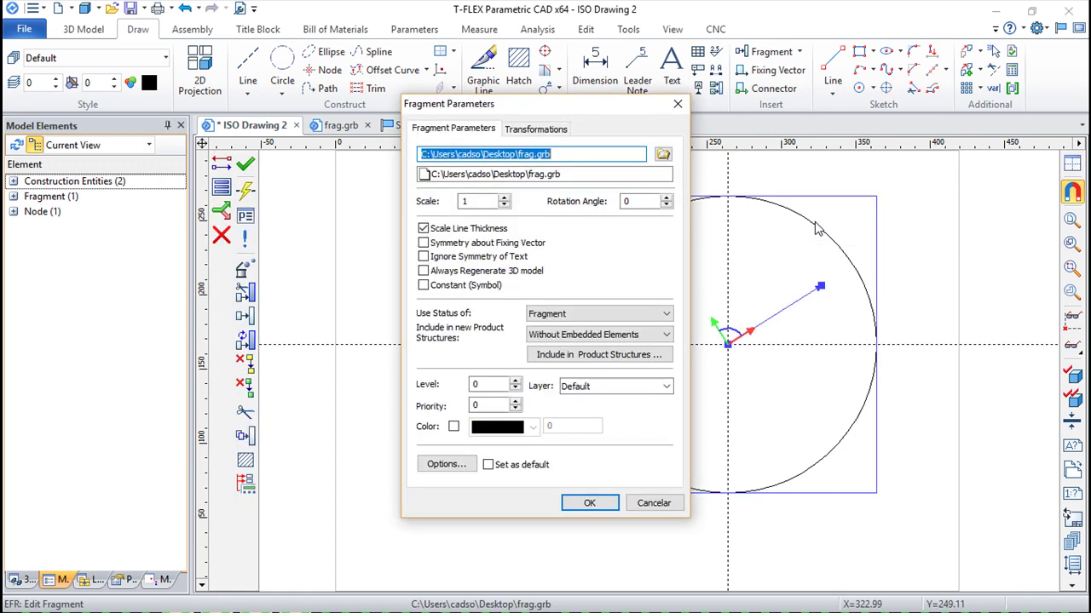
pyautogui.moveTo(546, 105); pyautogui.dragTo(454, 162)
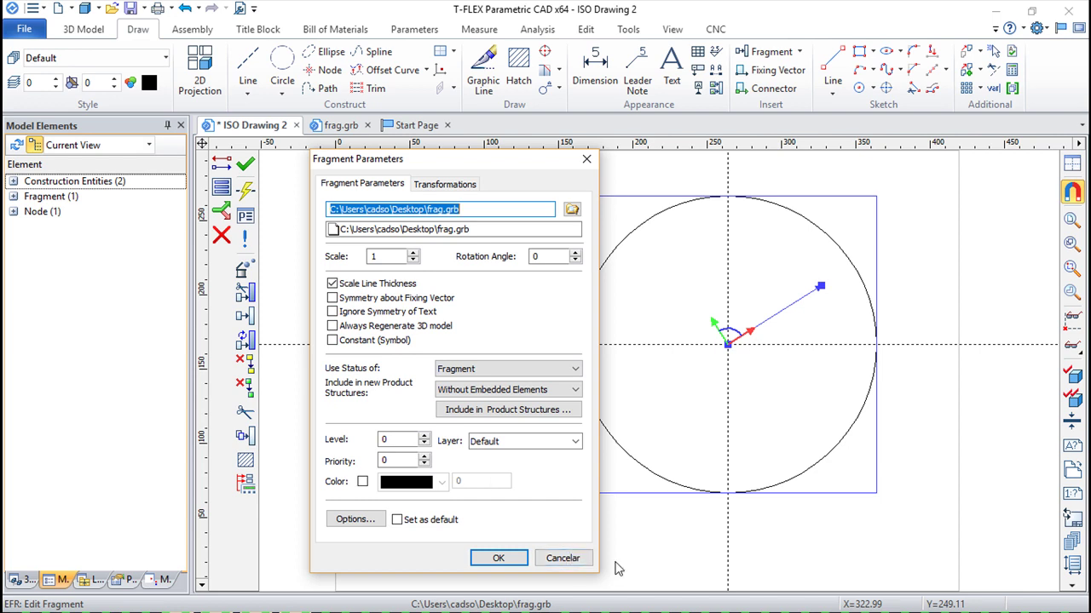
pyautogui.click(561, 557)
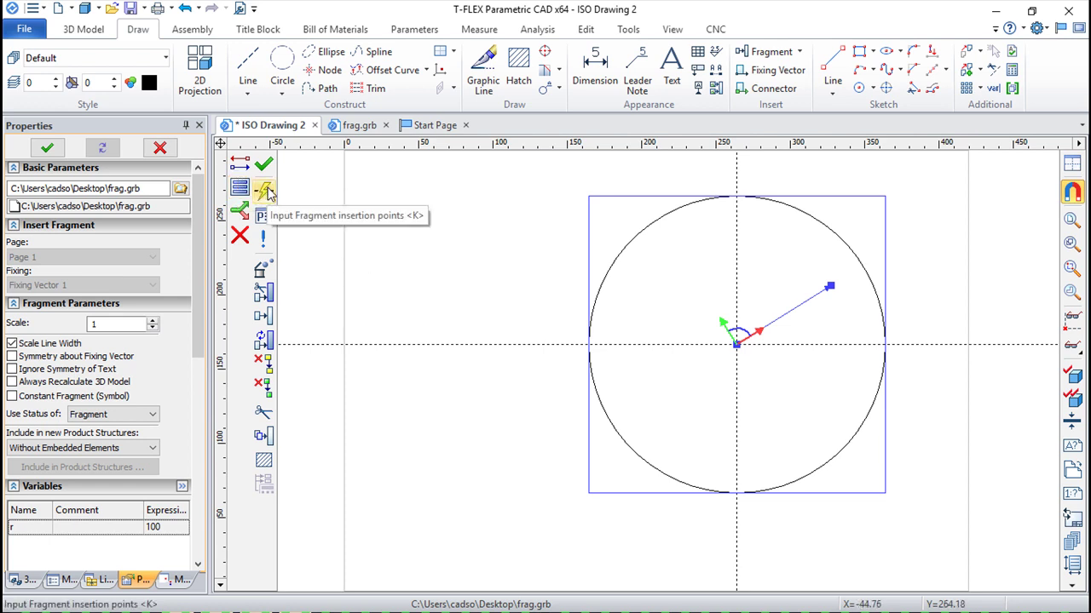
# Re-pick the fragment's insertion point further left on the horizontal axis, then list the drawing's fragments
pyautogui.click(263, 190)
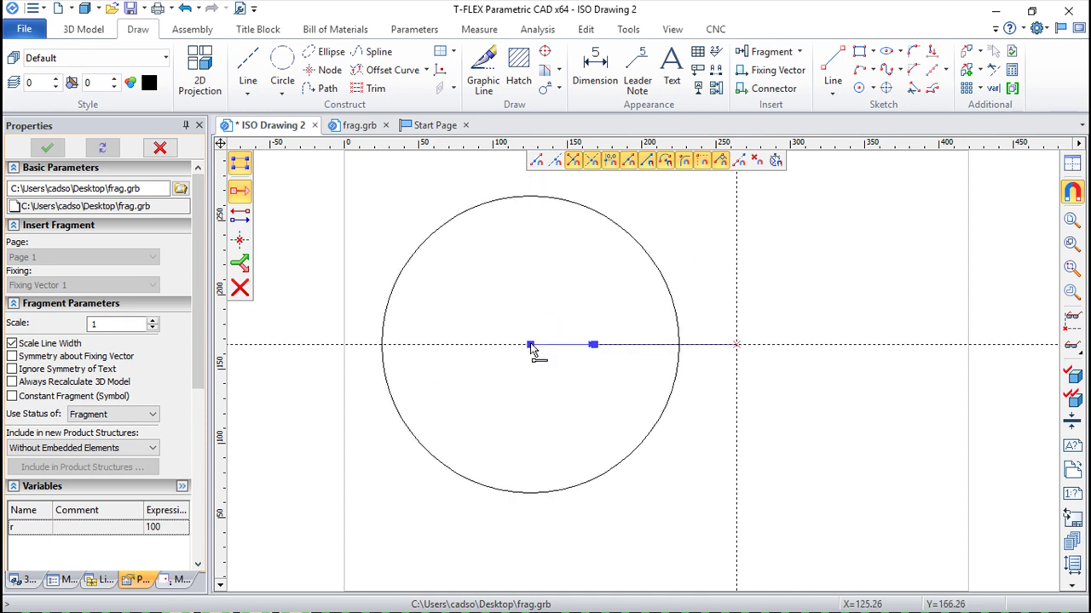
pyautogui.click(530, 344)
pyautogui.click(611, 315)
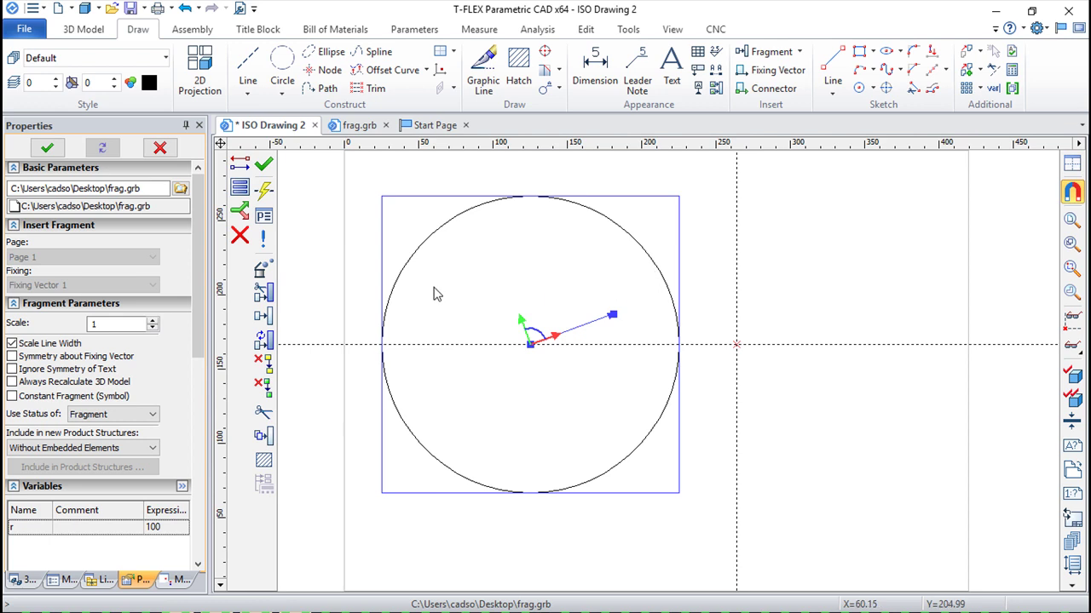
pyautogui.click(241, 188)
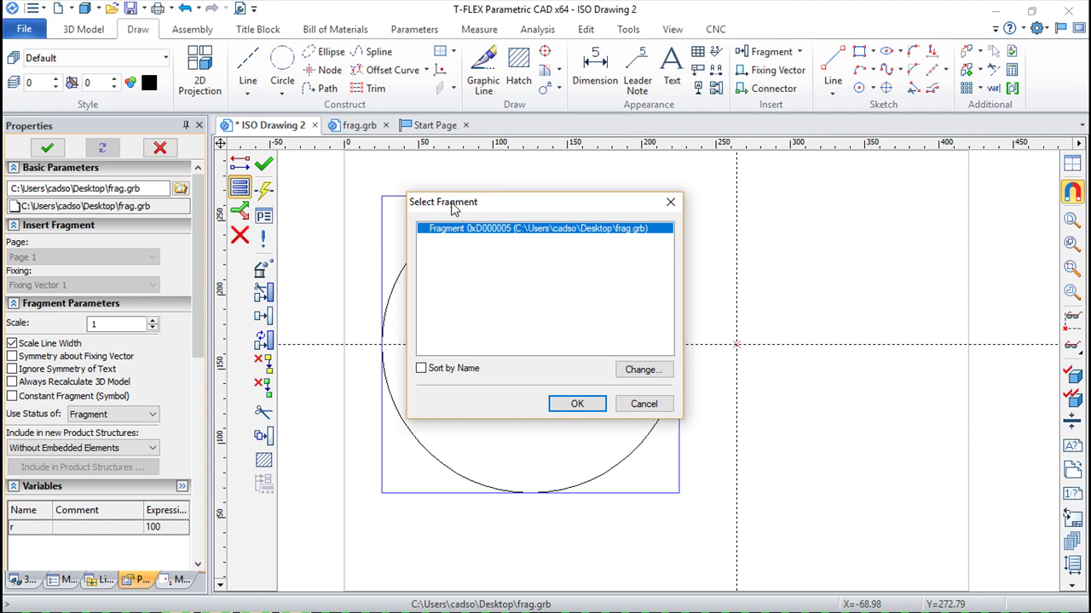
# Select the frag.grb fragment and move its fixing vector origin to a lower point
pyautogui.click(577, 404)
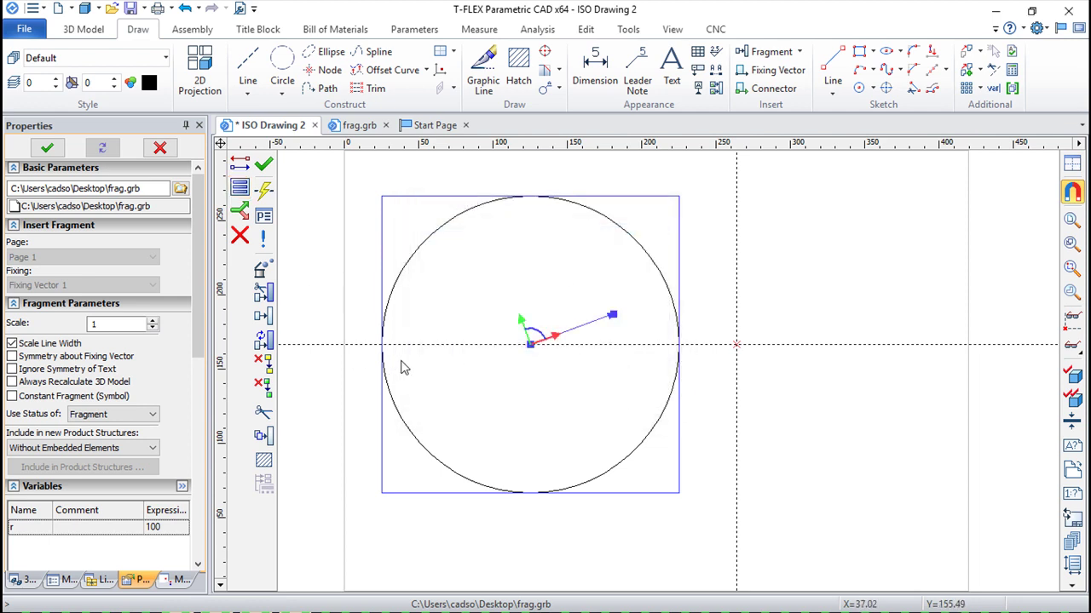
pyautogui.click(239, 164)
pyautogui.click(530, 343)
pyautogui.click(506, 419)
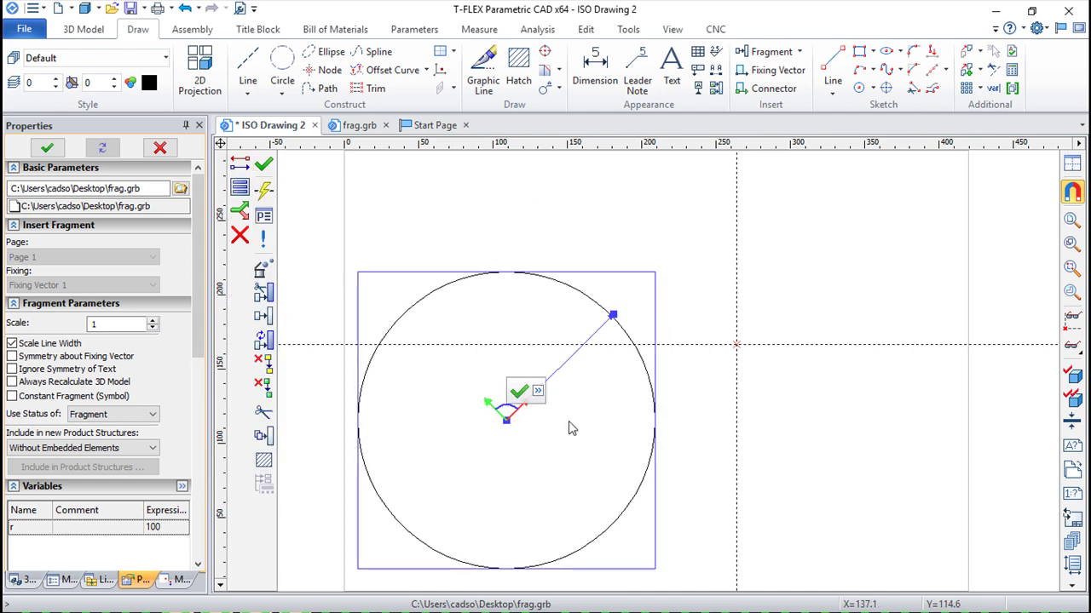
pyautogui.click(266, 164)
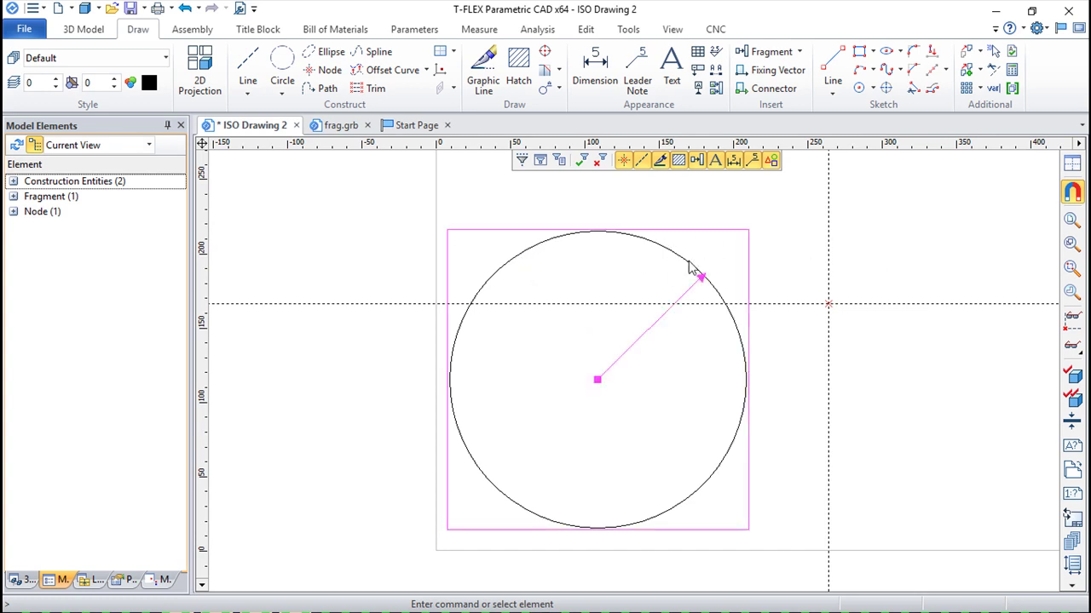
# Review the fragment parameters, keep Product Structures set to Without Embedded Elements, and cancel
pyautogui.doubleClick(690, 265)
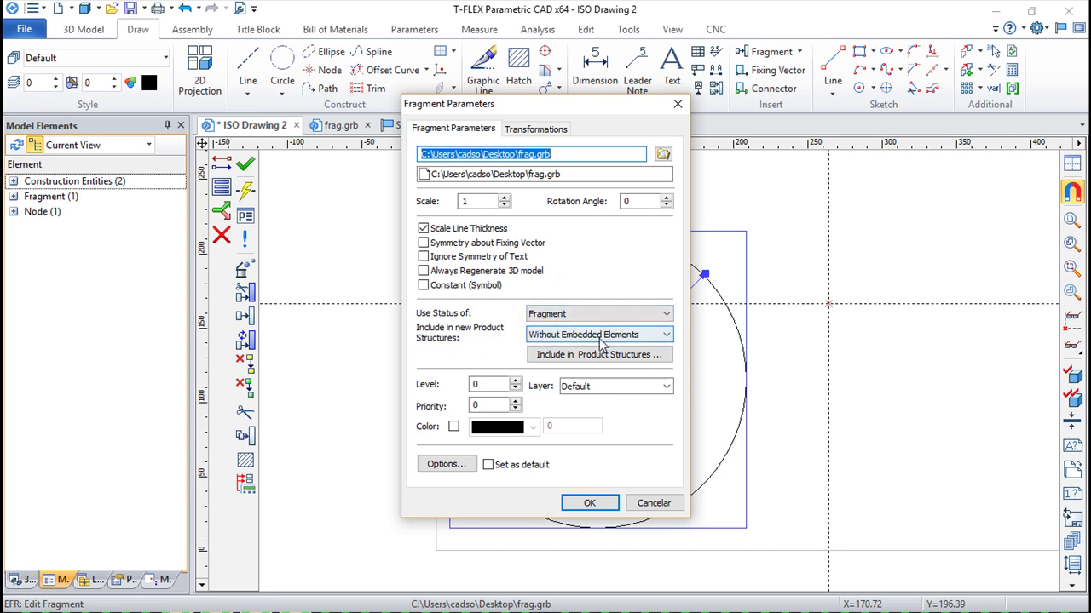
pyautogui.click(666, 339)
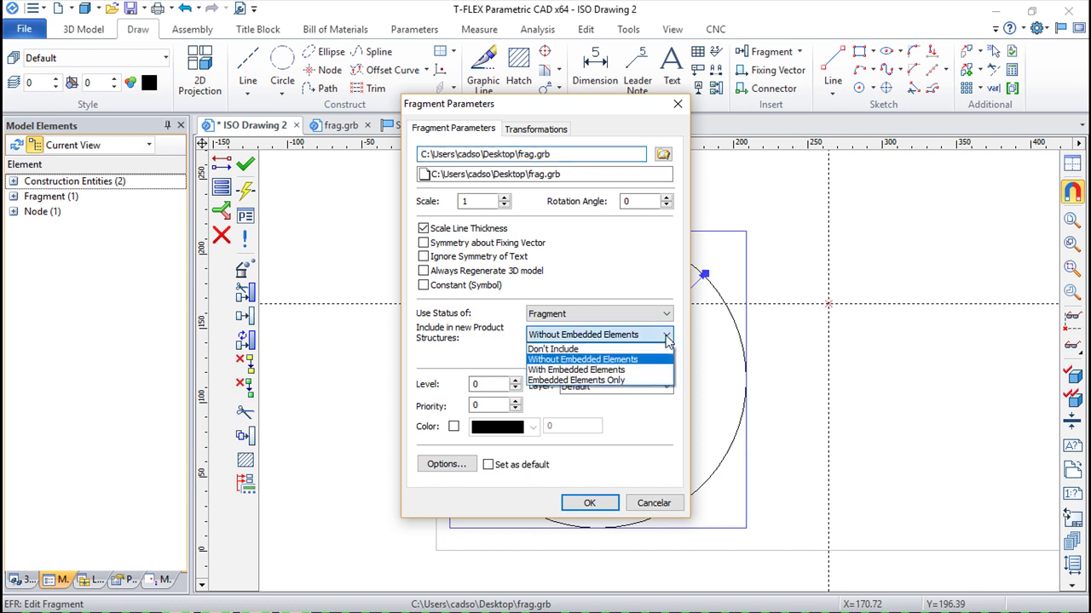
pyautogui.click(841, 385)
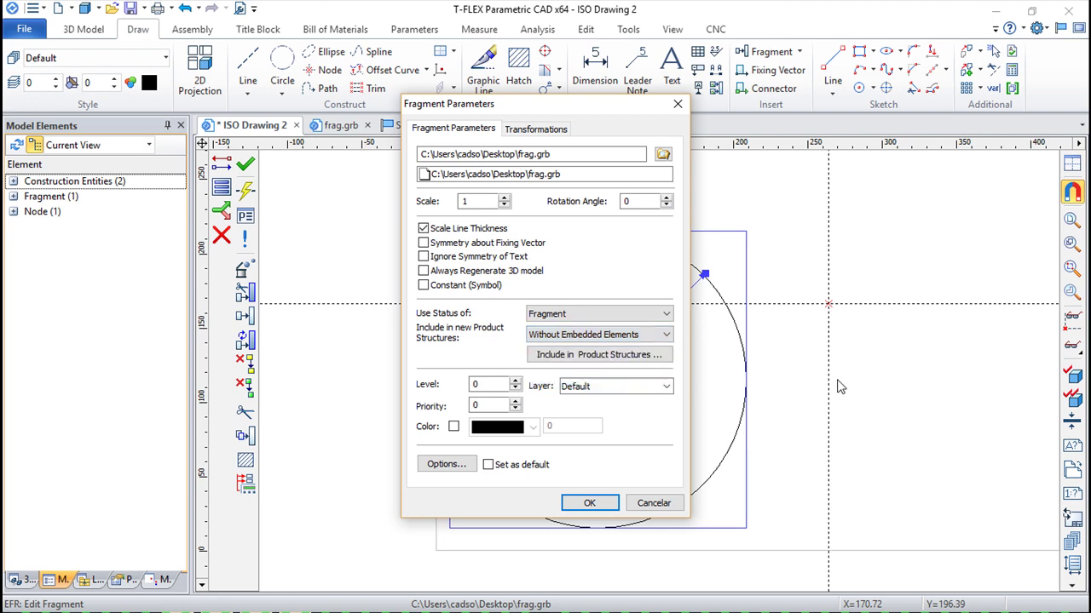
pyautogui.click(673, 507)
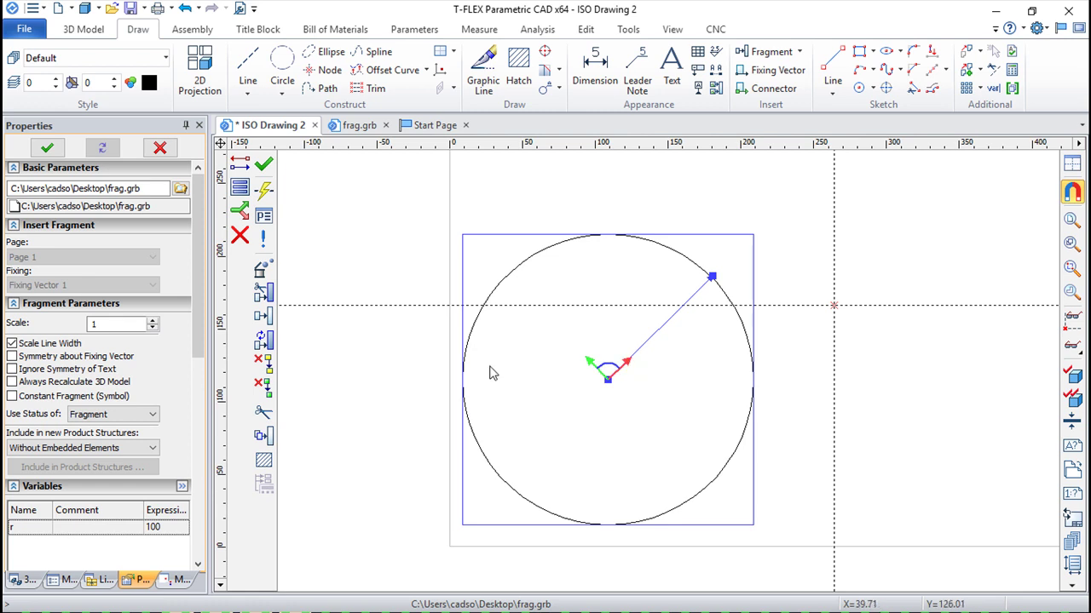
# Open the fragment's source file frag.grb for editing
pyautogui.click(263, 413)
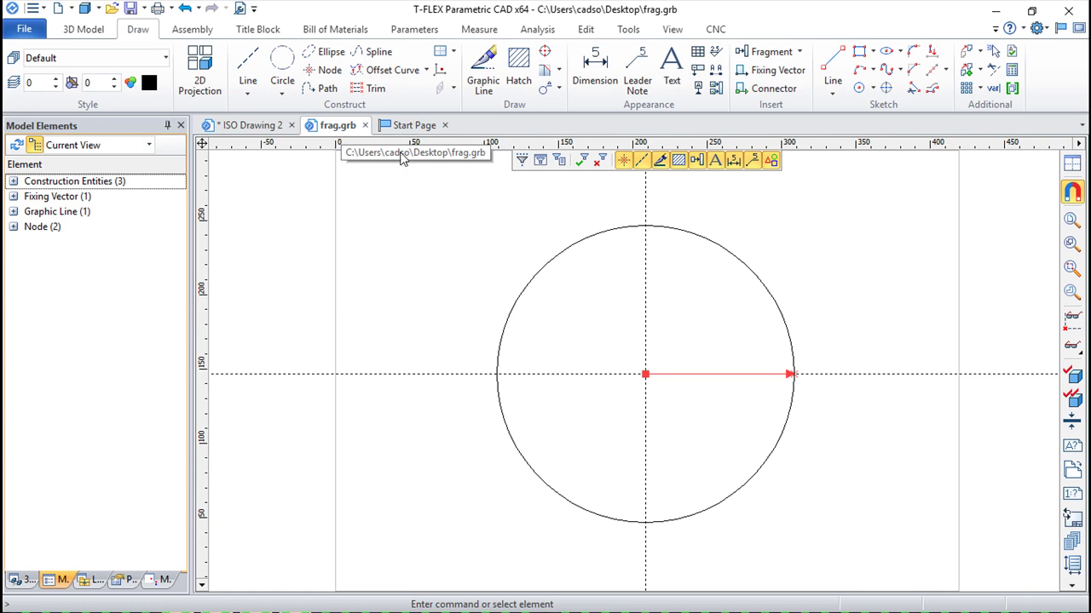
# Change the frag.grb circle's radius dimension from 100 to 80, confirming the variable r change
pyautogui.click(765, 295)
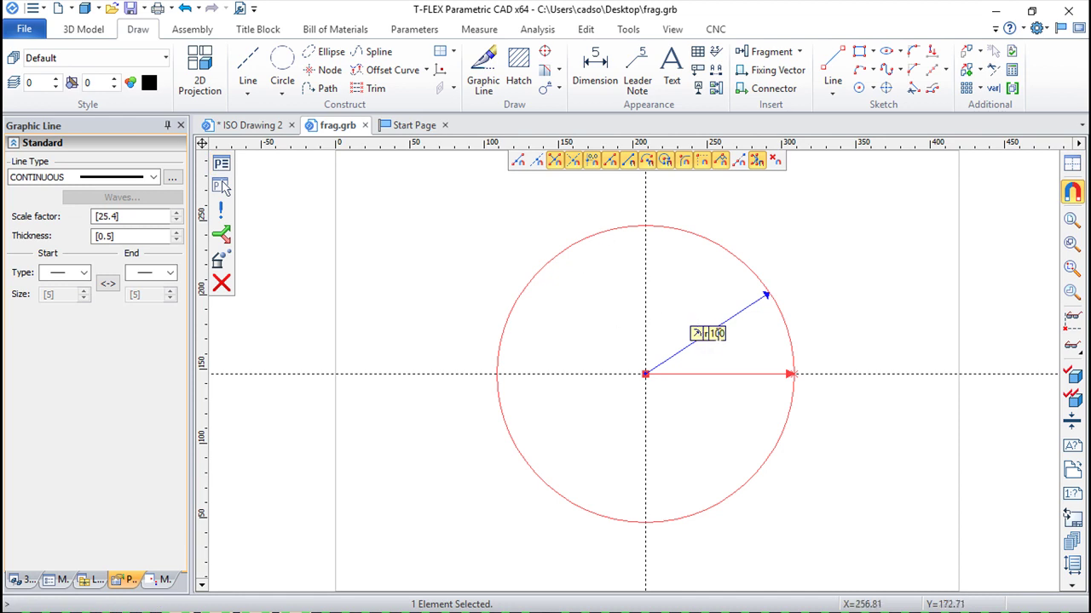
pyautogui.click(704, 337)
pyautogui.moveTo(740, 337); pyautogui.dragTo(681, 337)
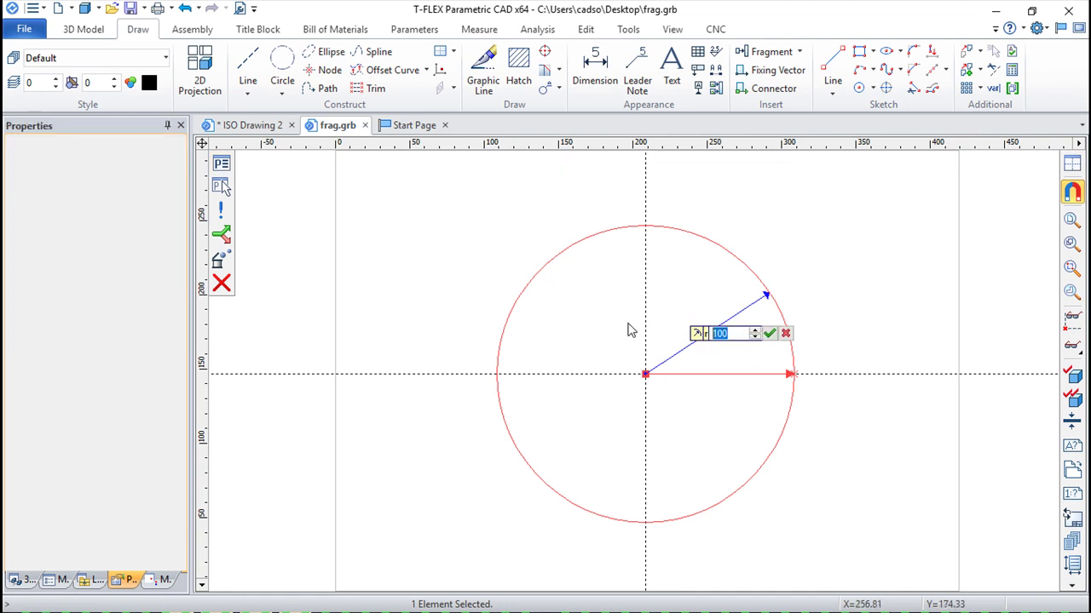
pyautogui.write('80')
pyautogui.click(768, 334)
pyautogui.click(567, 358)
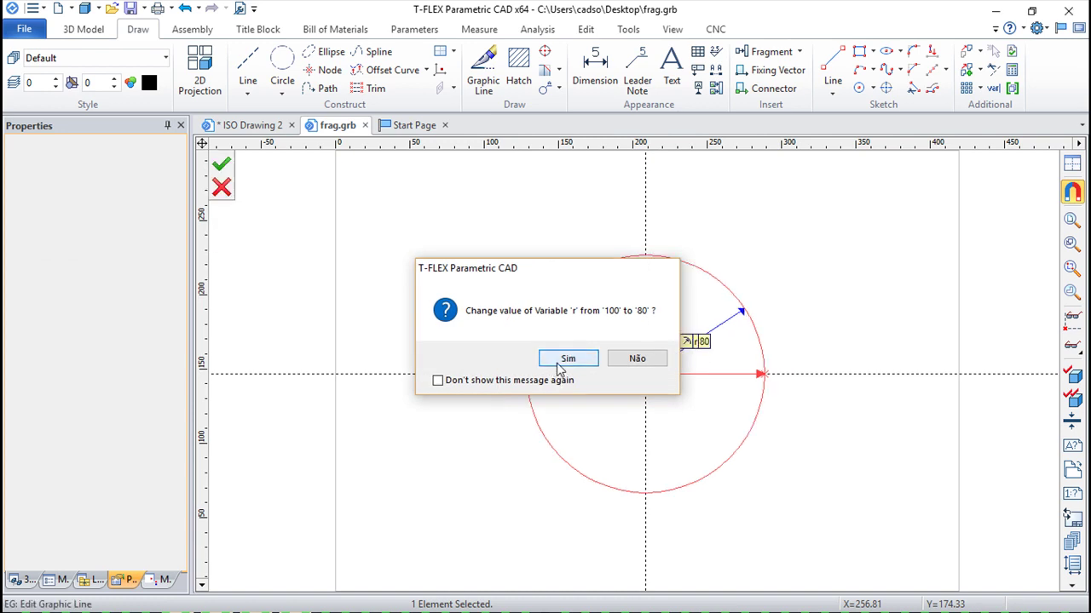
# Save frag.grb and accept the Update Assembly prompt in ISO Drawing 2
pyautogui.click(134, 10)
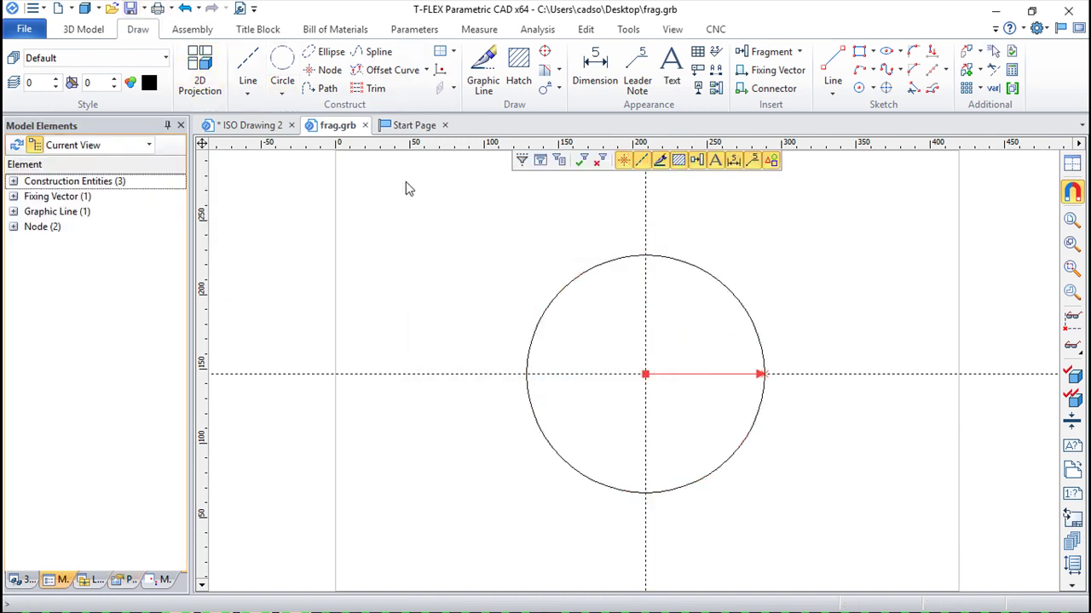
pyautogui.click(257, 125)
pyautogui.click(505, 265)
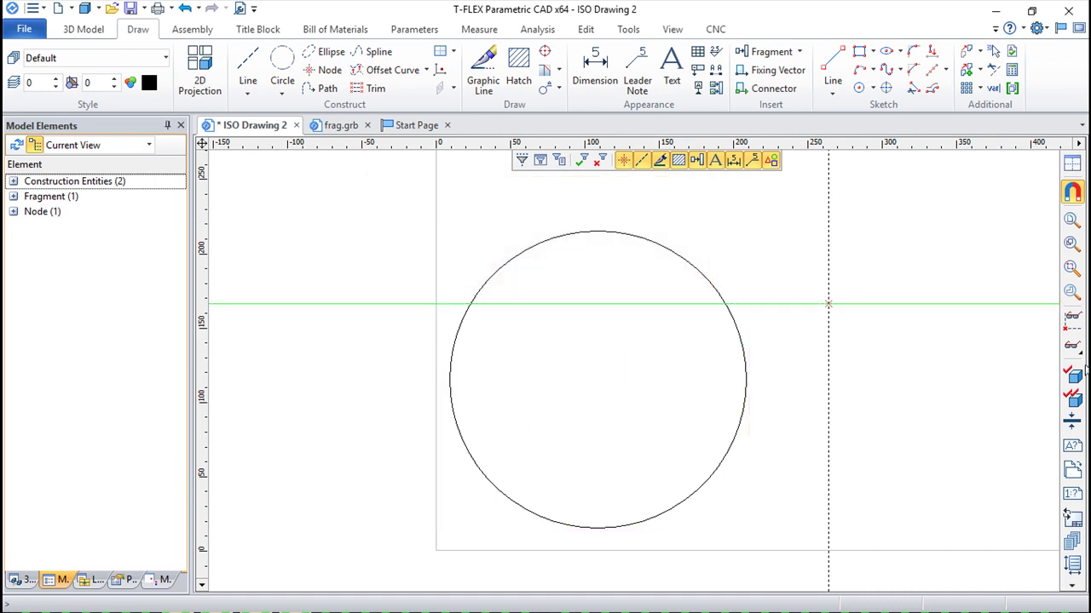
# Run a Full 3D Model Regeneration of the assembly drawing
pyautogui.click(1072, 398)
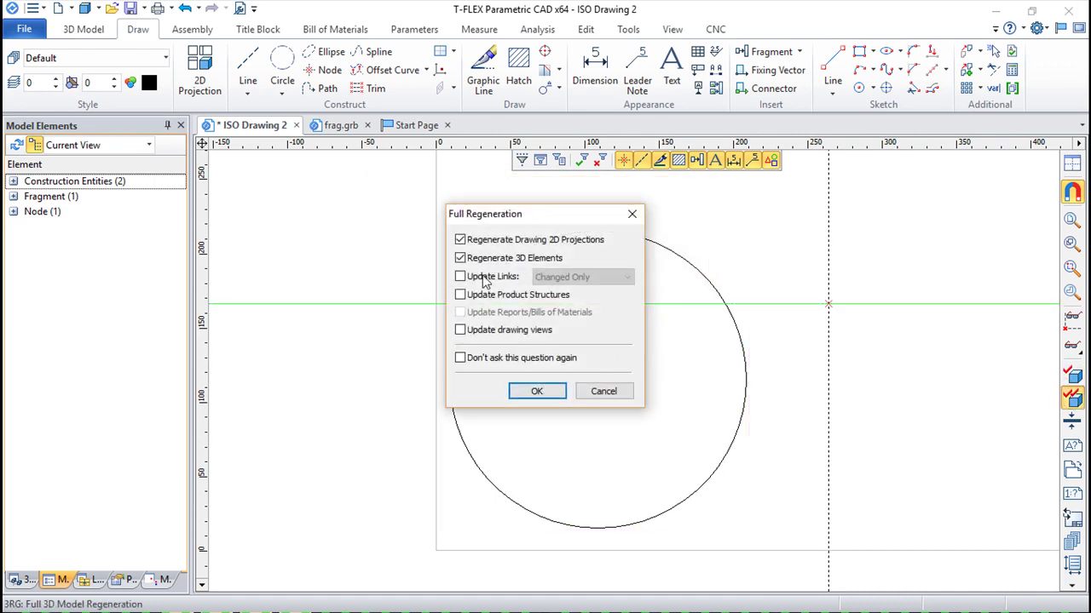
pyautogui.click(538, 391)
pyautogui.scroll(-3, 466, 362)
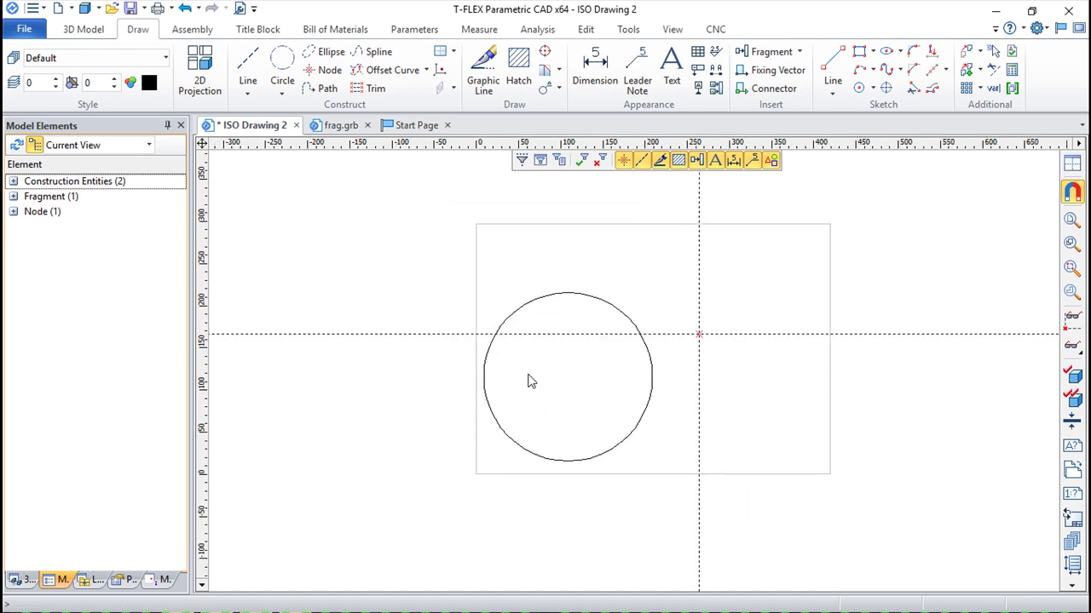
pyautogui.scroll(1, 528, 377)
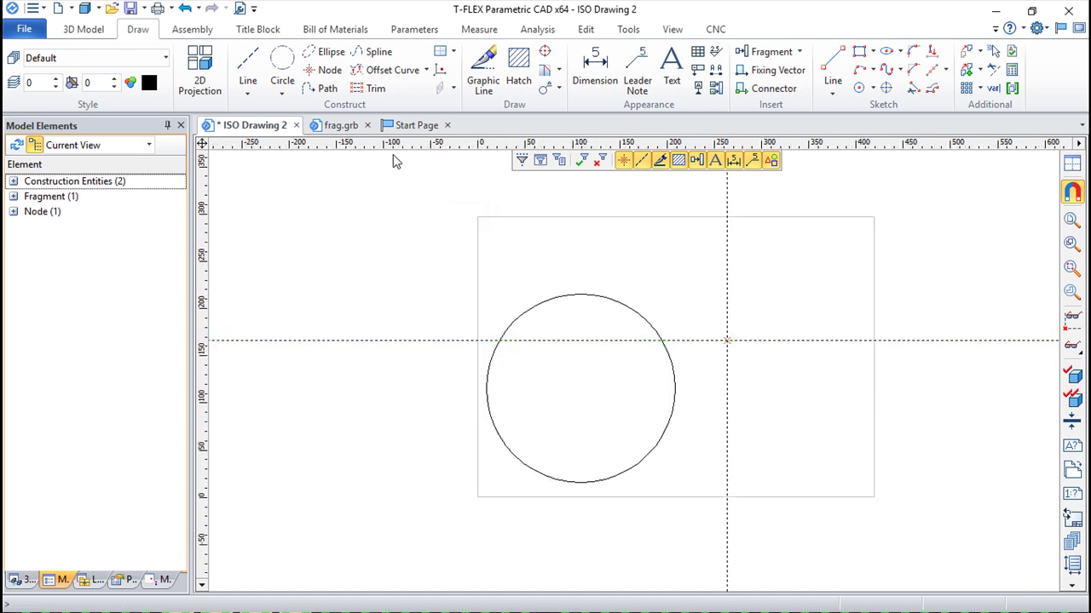
# Save the assembly as ISO Drawing 2.grb in the Desktop folder
pyautogui.click(342, 125)
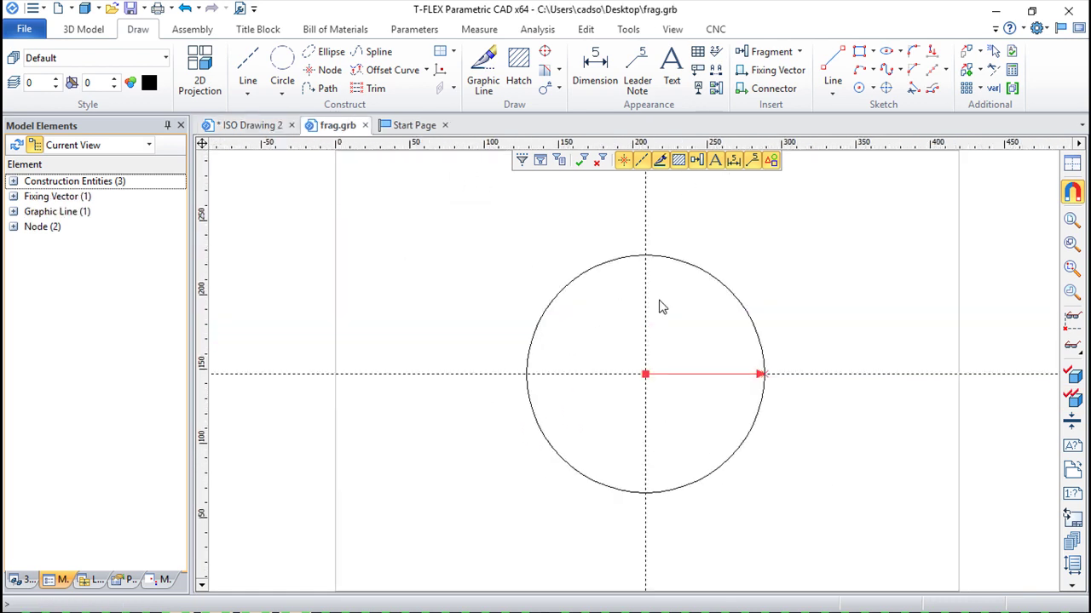
pyautogui.click(254, 126)
pyautogui.click(129, 9)
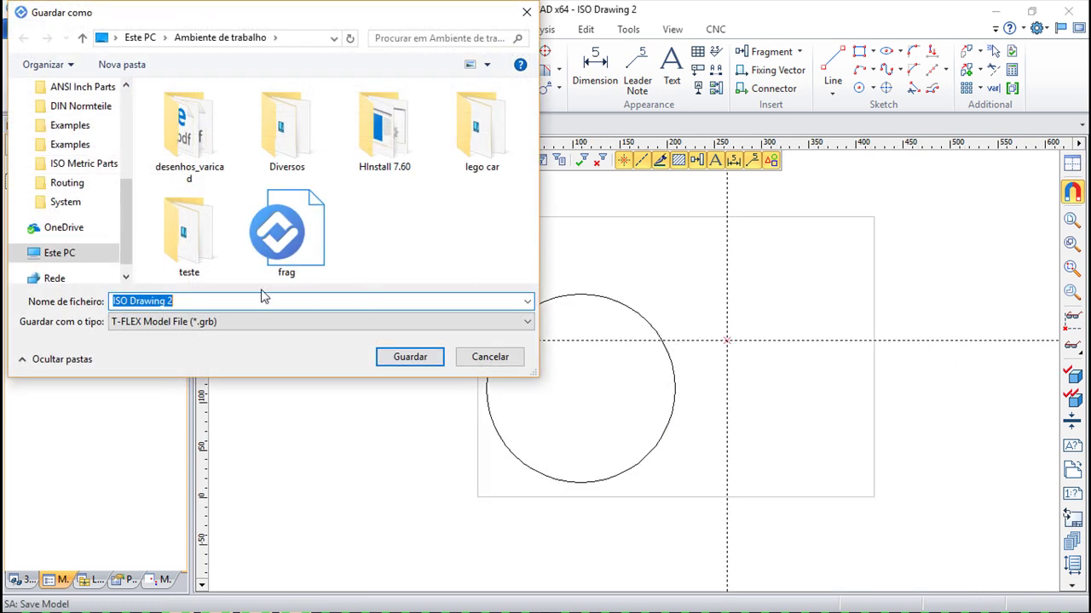
pyautogui.click(417, 358)
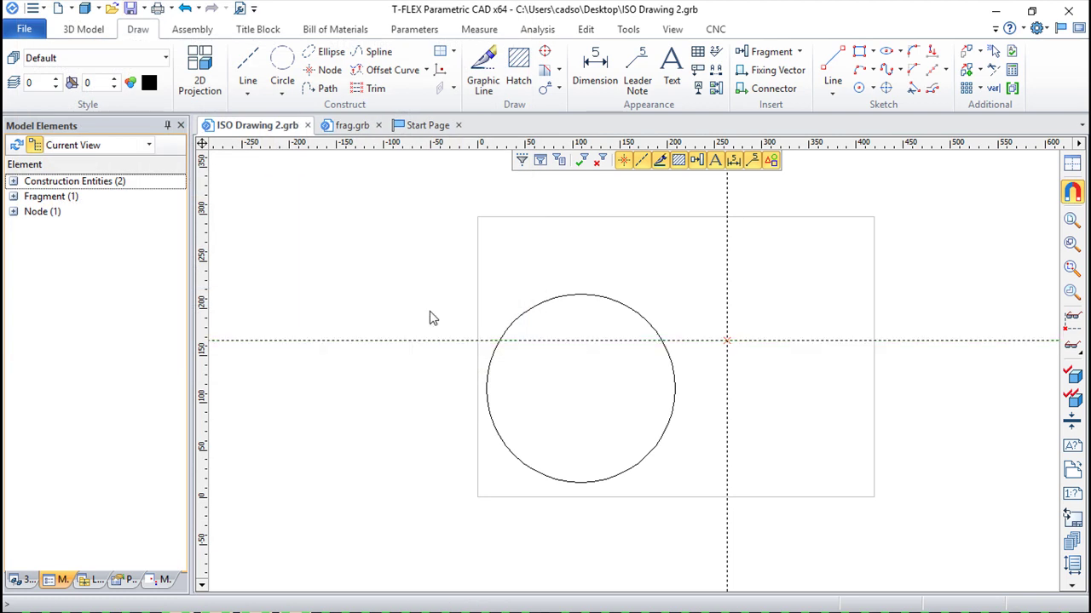
pyautogui.rightClick(628, 316)
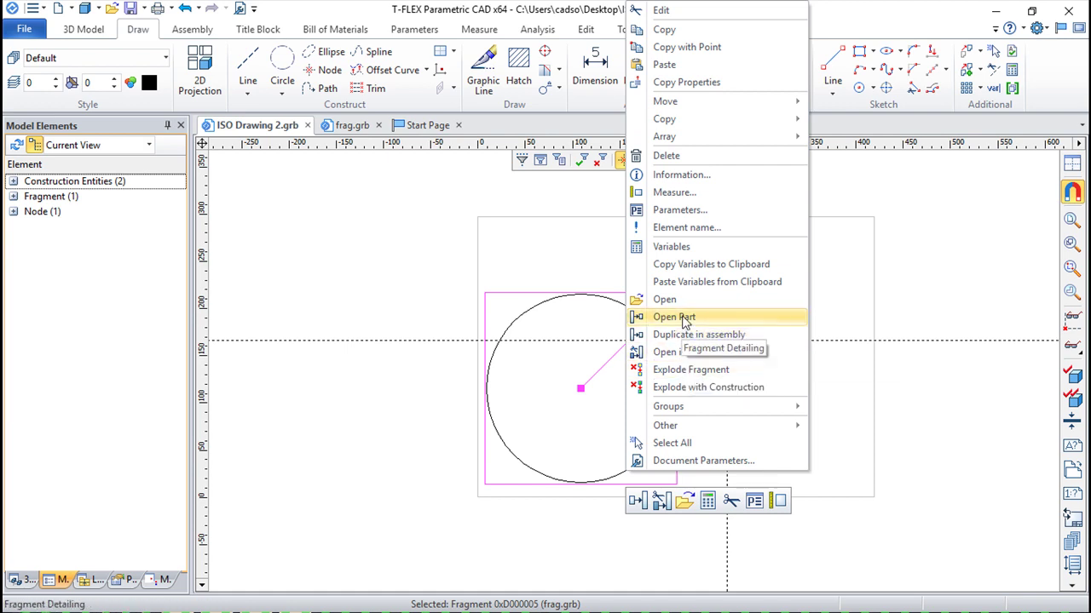
pyautogui.moveTo(730, 126)
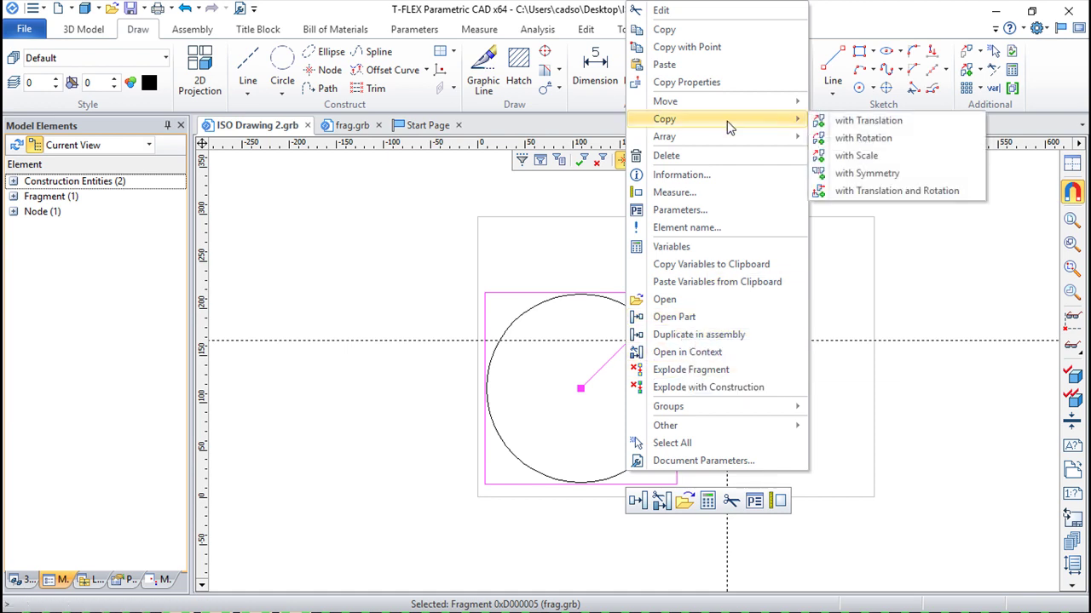
pyautogui.click(670, 10)
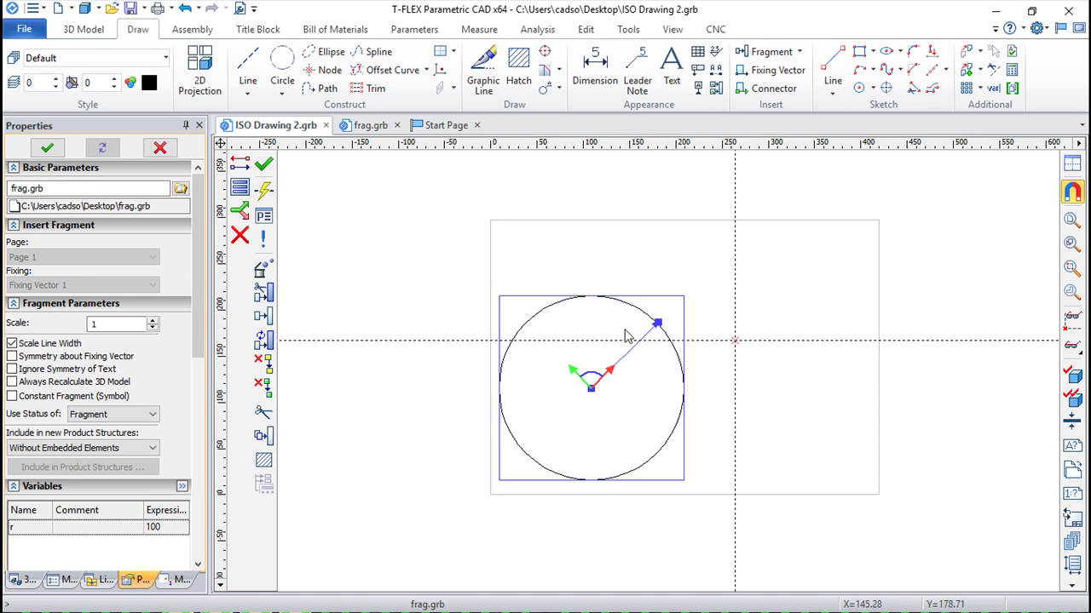
pyautogui.click(684, 333)
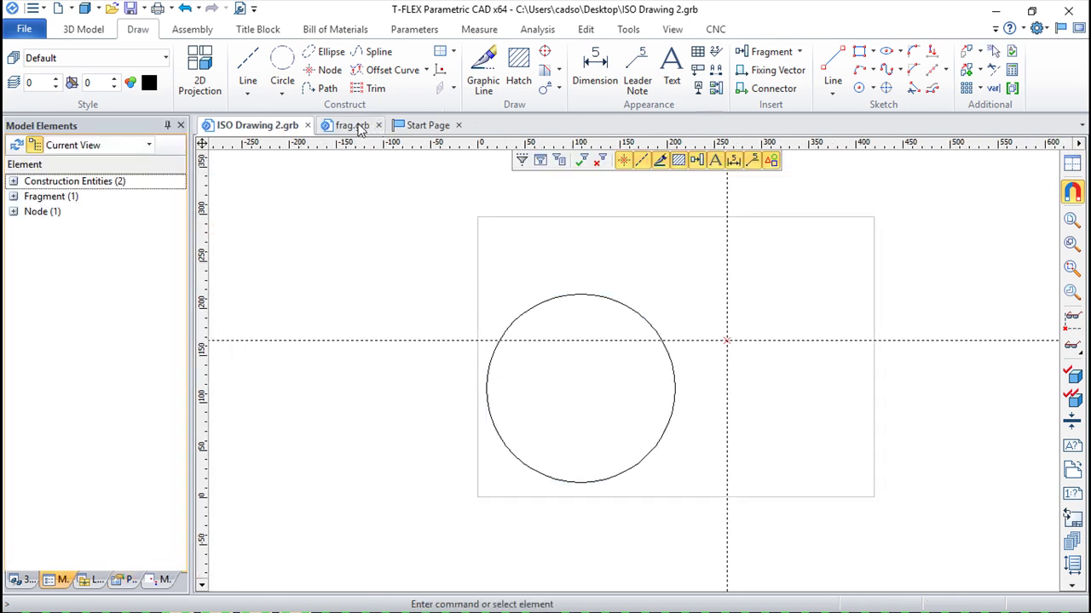
# In frag.grb, add two vertical construction lines left of the circle and one horizontal line above its centre
pyautogui.click(347, 125)
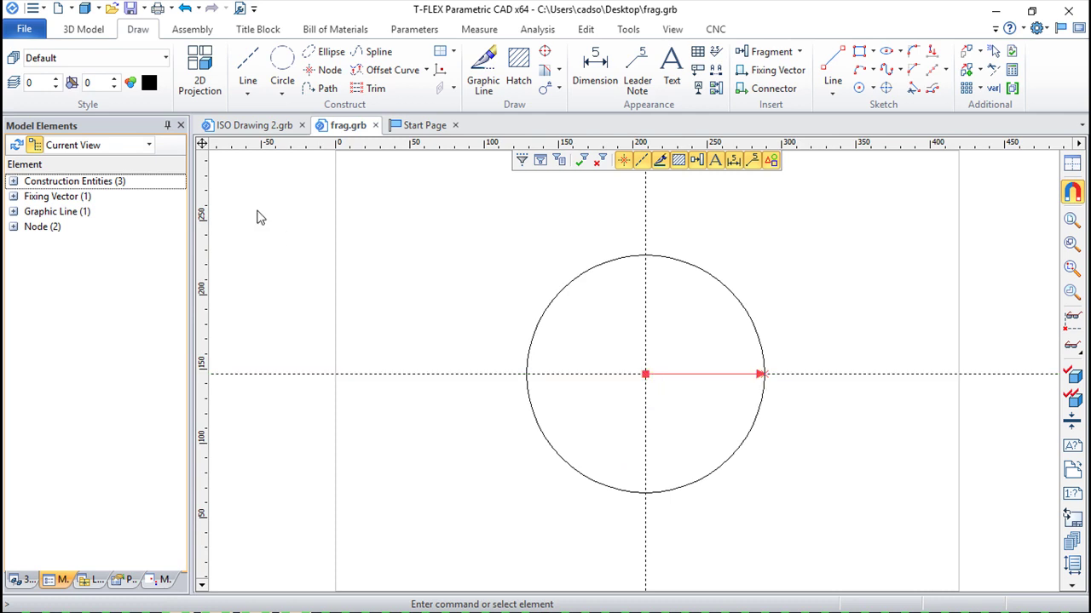
pyautogui.click(247, 65)
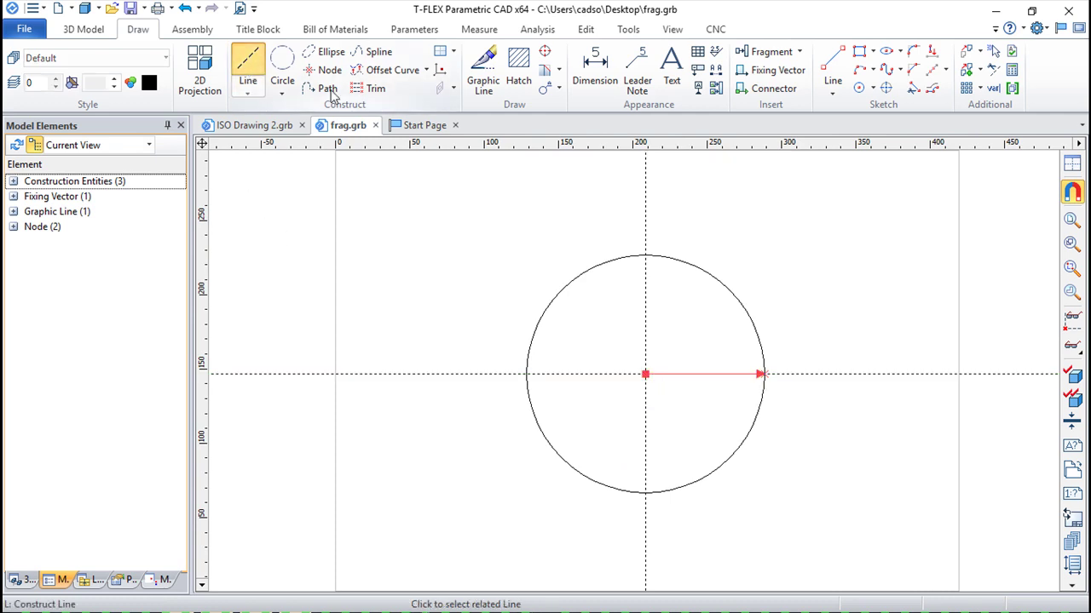
pyautogui.click(646, 225)
pyautogui.click(540, 374)
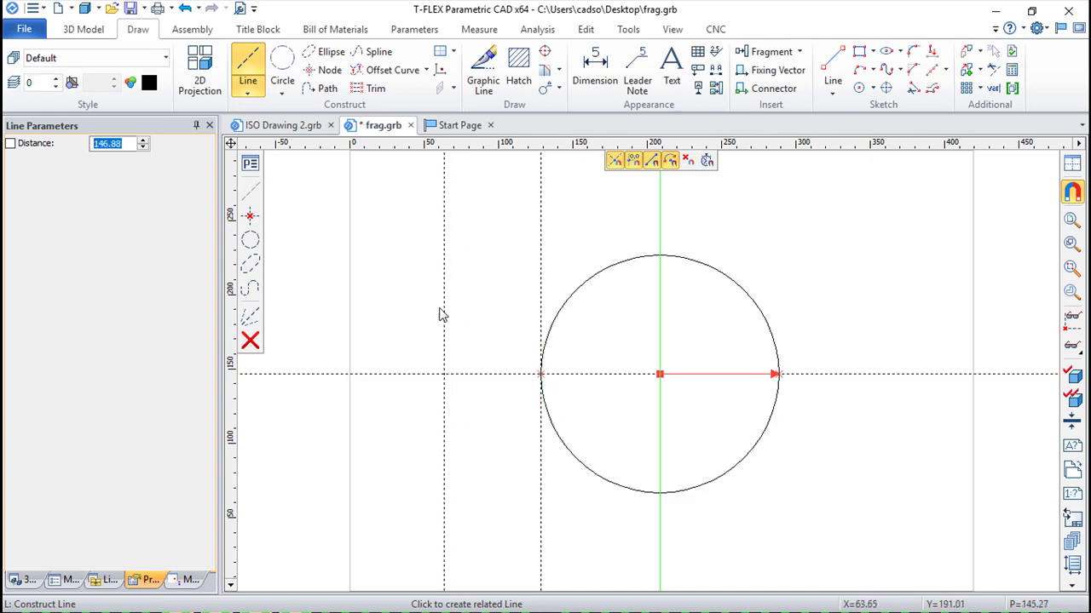
pyautogui.click(422, 352)
pyautogui.rightClick(460, 307)
pyautogui.click(465, 378)
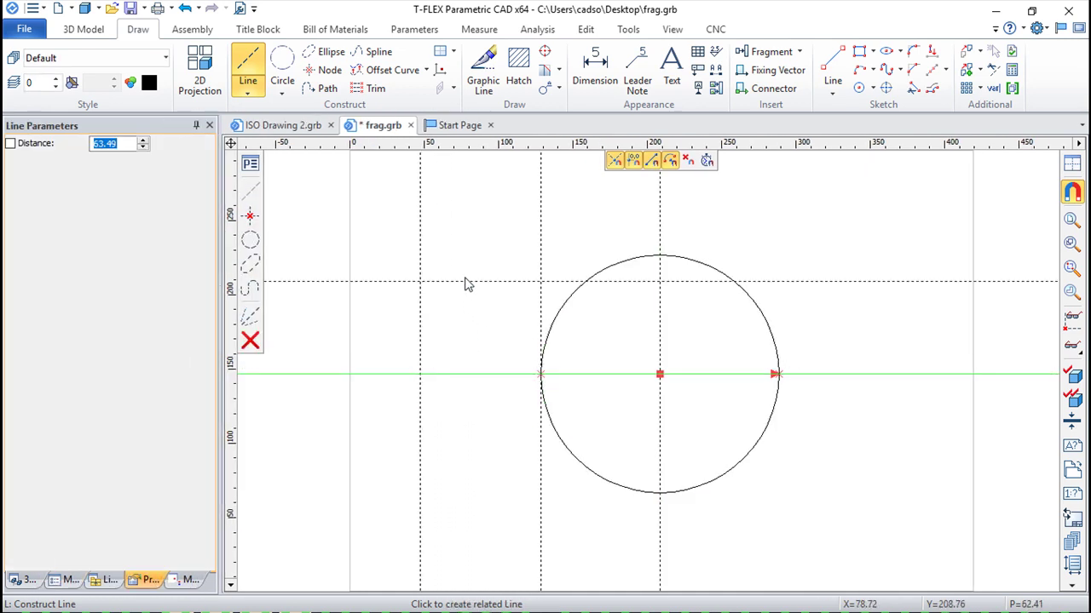
pyautogui.click(456, 275)
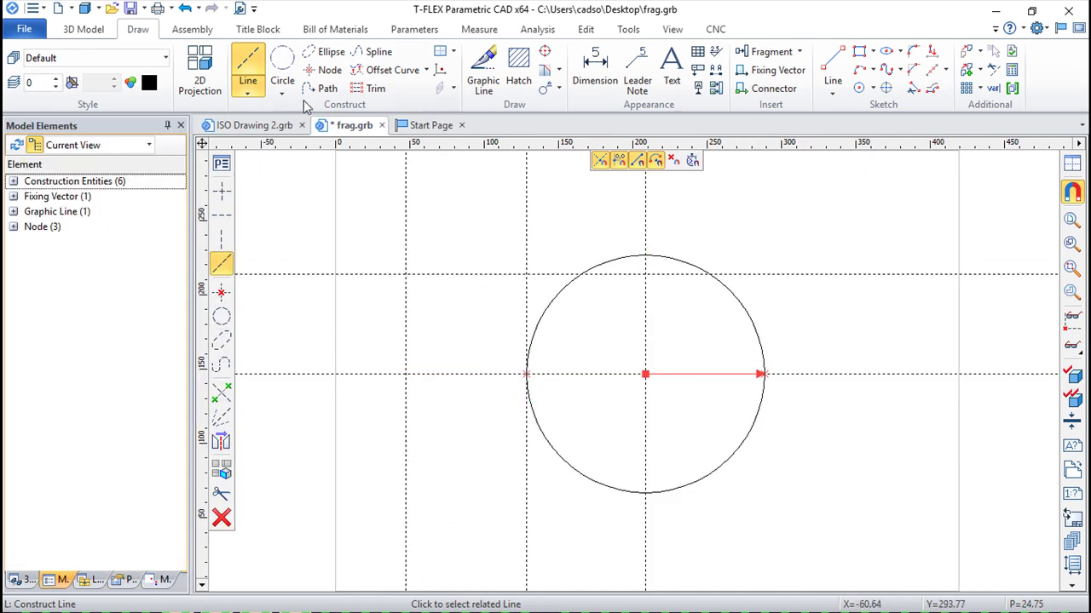
# Trace a closed square over the construction lines with Graphic Line, then return to ISO Drawing 2
pyautogui.click(483, 69)
pyautogui.click(405, 274)
pyautogui.click(526, 275)
pyautogui.click(525, 374)
pyautogui.click(406, 375)
pyautogui.click(406, 274)
pyautogui.press('Escape')
pyautogui.press('Escape')
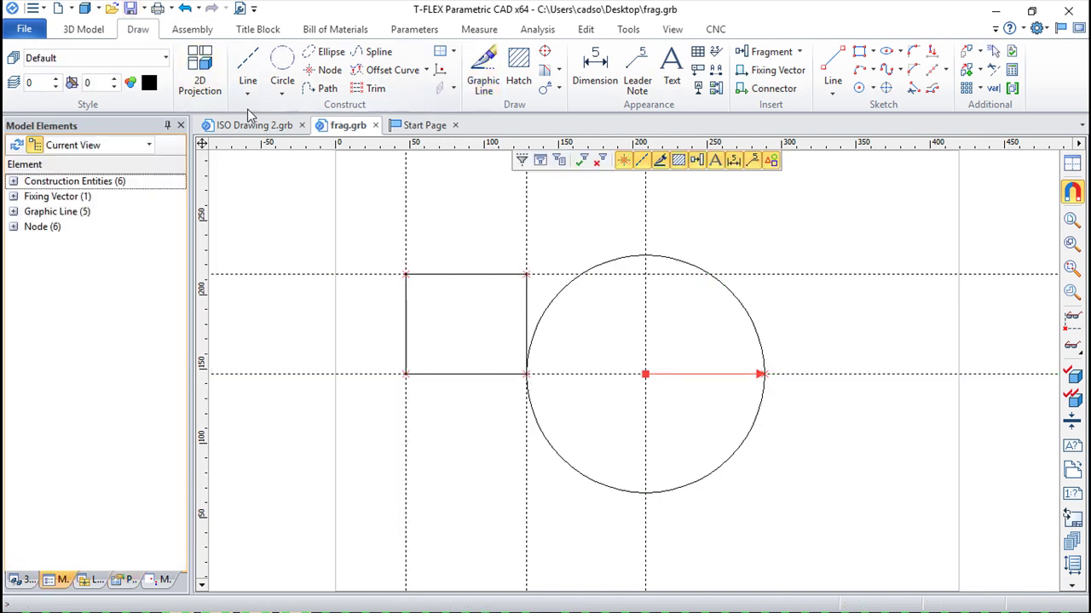
pyautogui.click(254, 125)
# Accept Update Assembly so ISO Drawing 2 reloads frag.grb with the new square
pyautogui.click(505, 270)
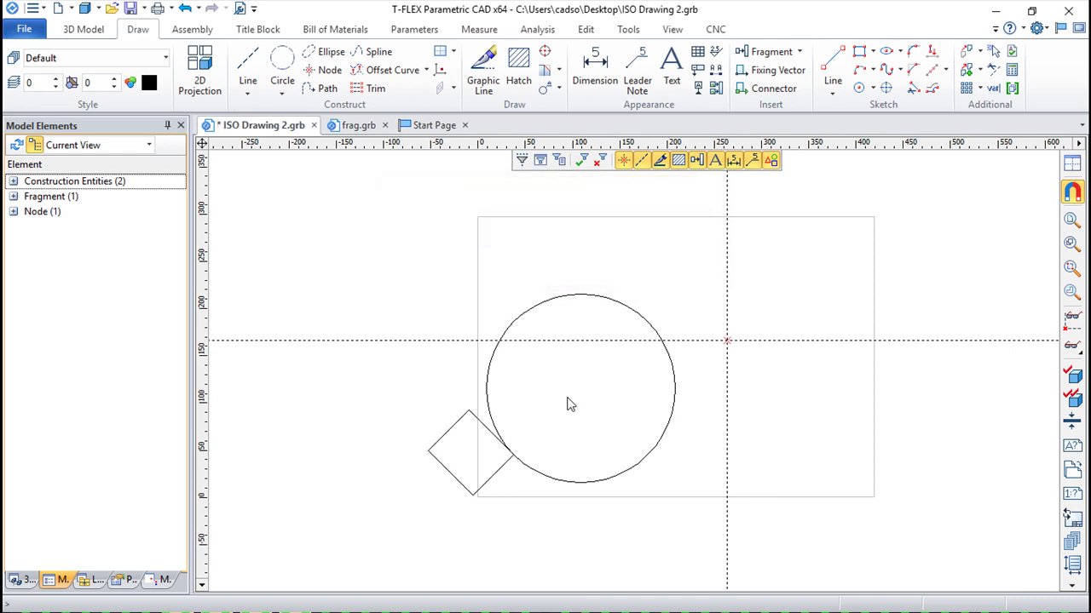